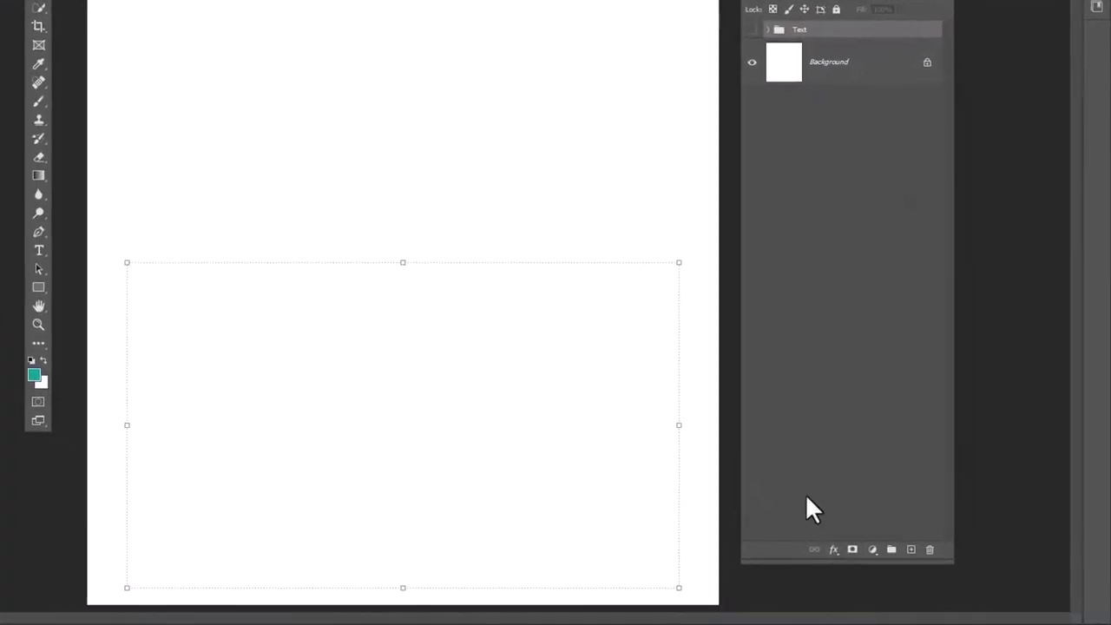
Add a Gradient Fill layer using the first Basics teal-to-white preset, styled Radial
click(871, 548)
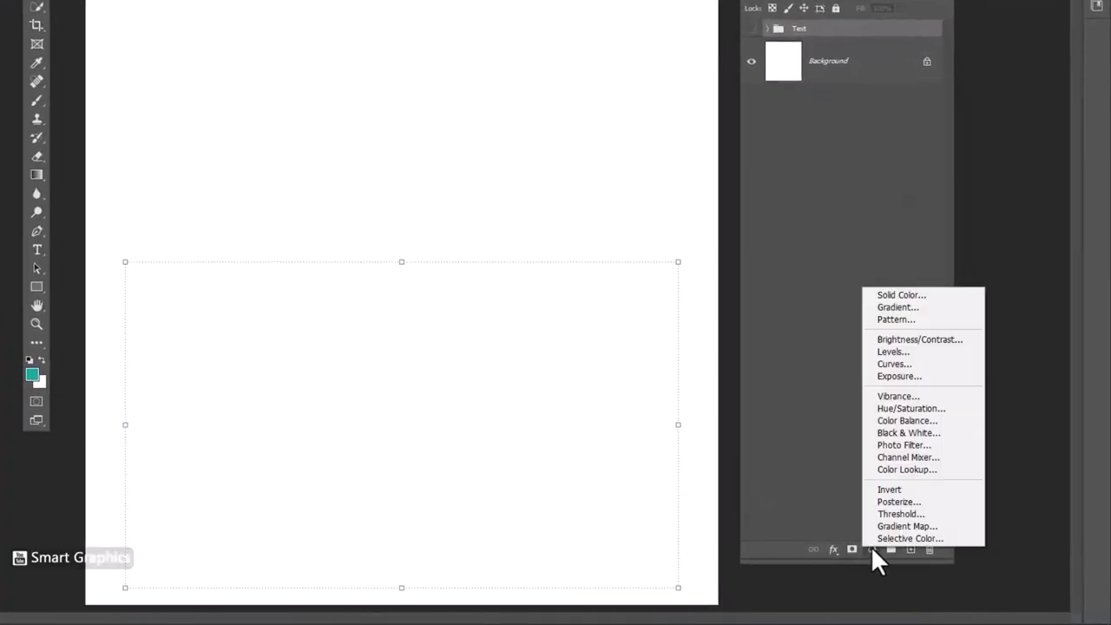
click(942, 309)
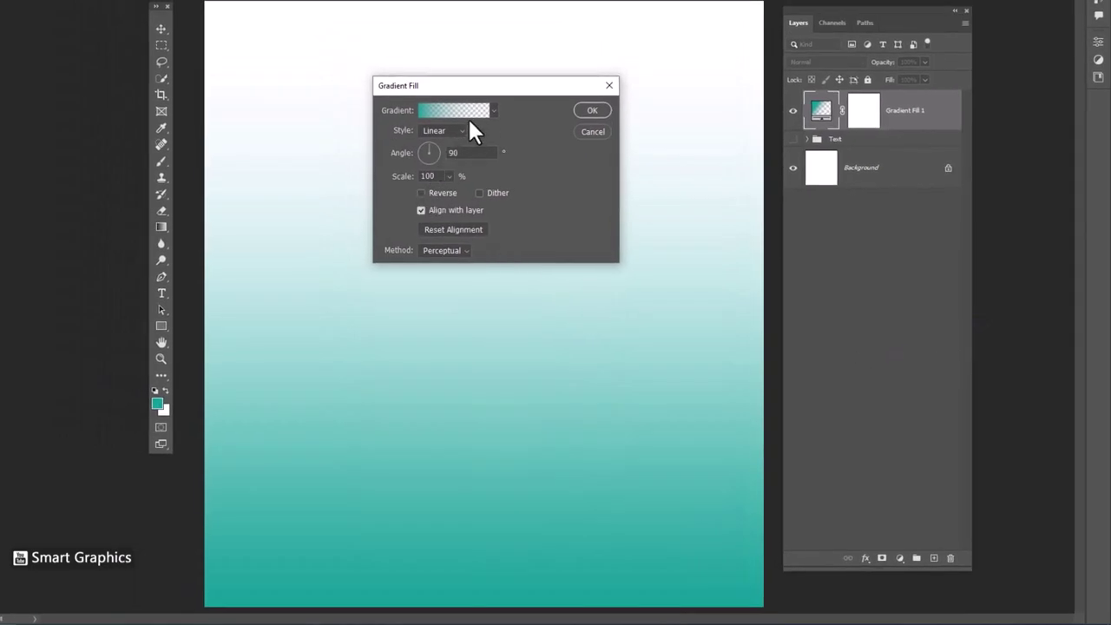
click(493, 110)
click(387, 137)
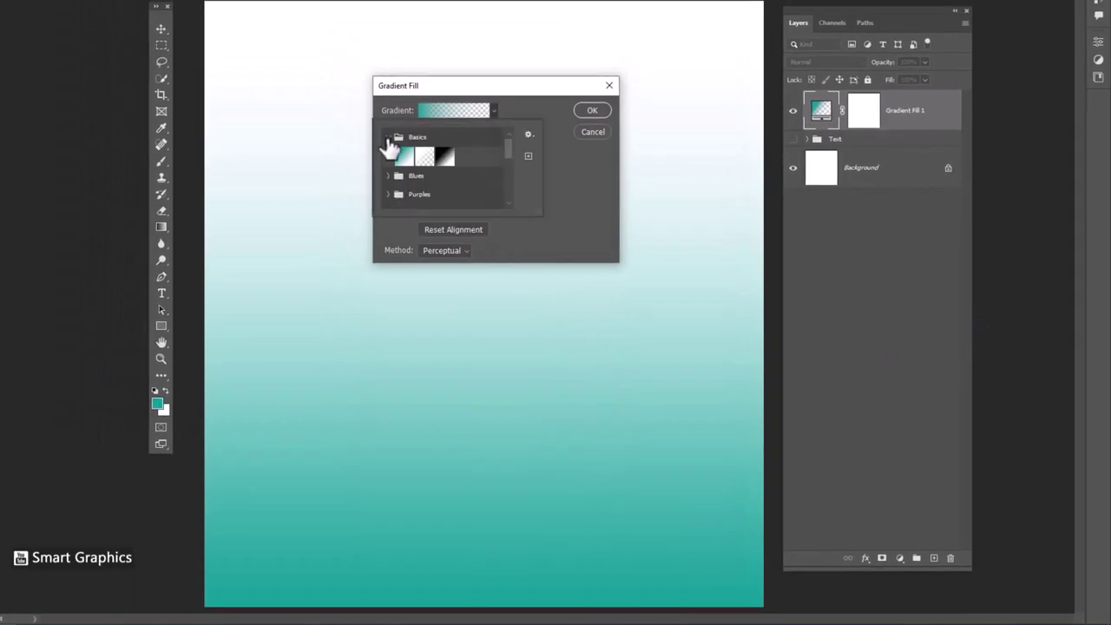
click(405, 157)
click(550, 109)
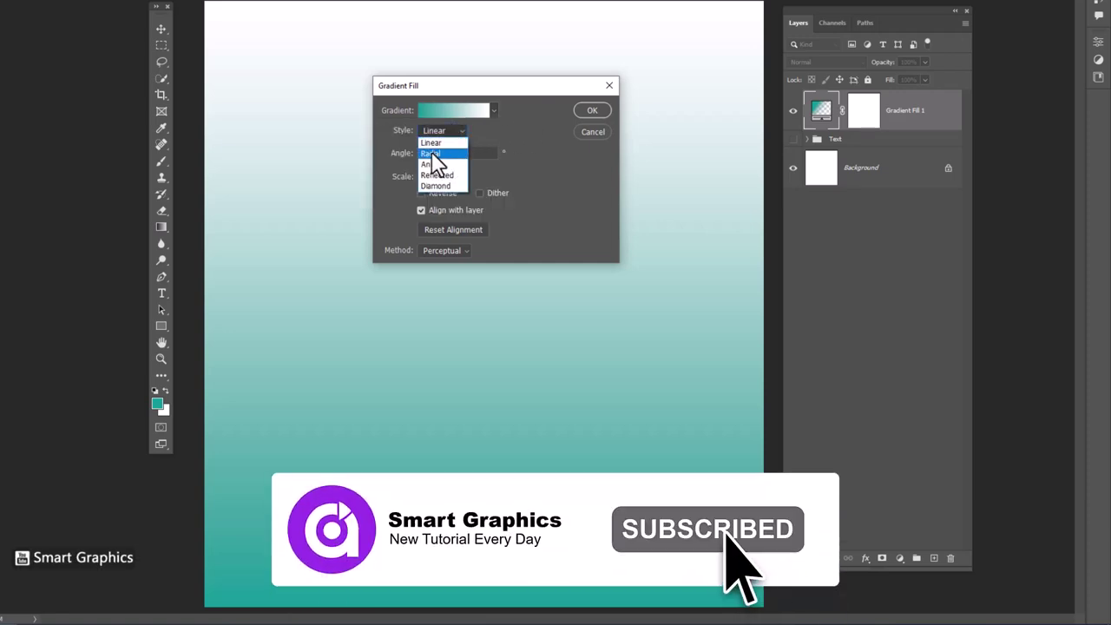
click(431, 144)
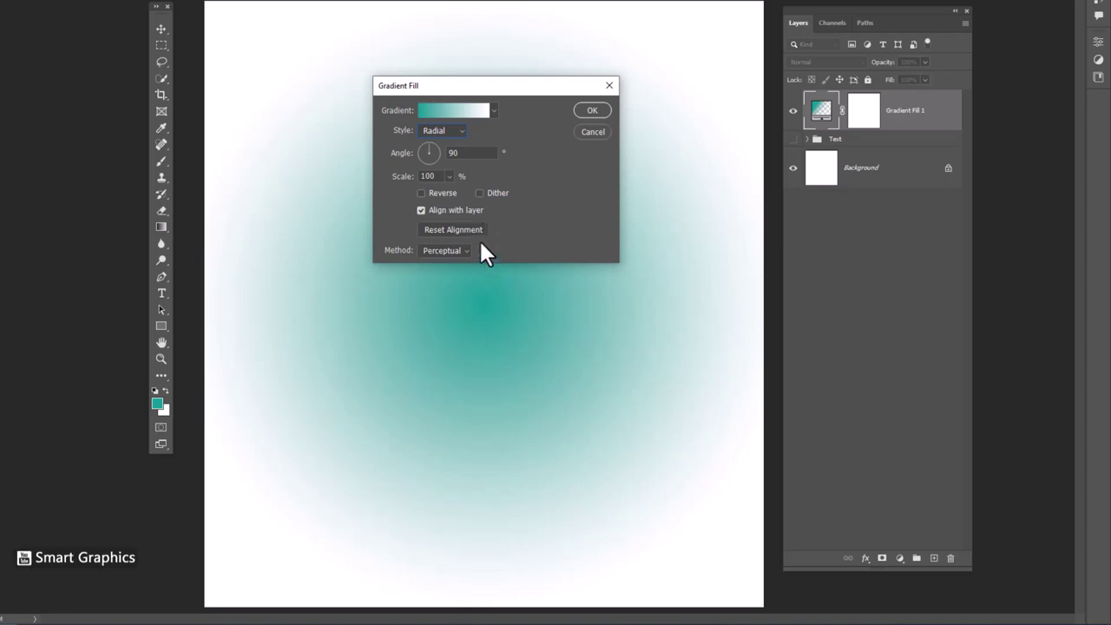
Set the gradient's outer stop colour to blue-grey #759eaf
click(459, 111)
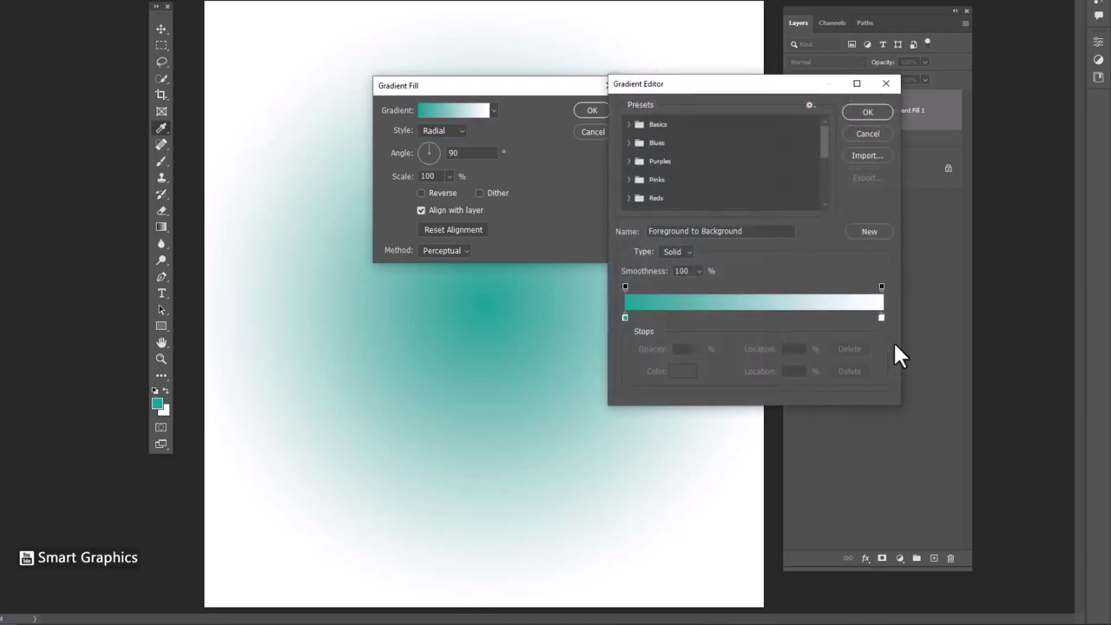
double_click(880, 317)
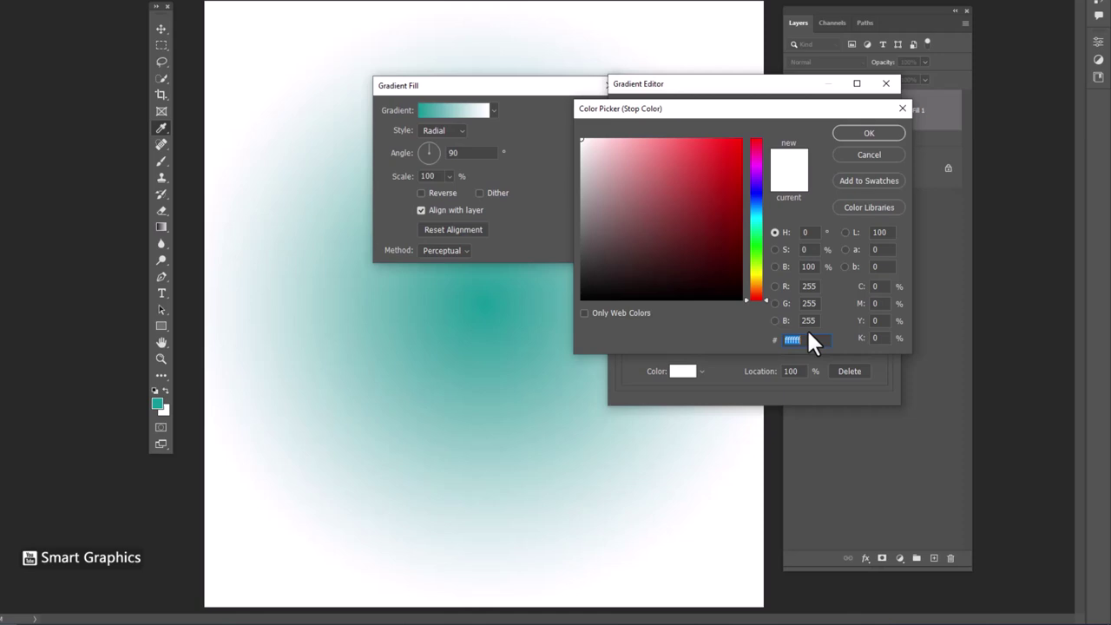
text(7)
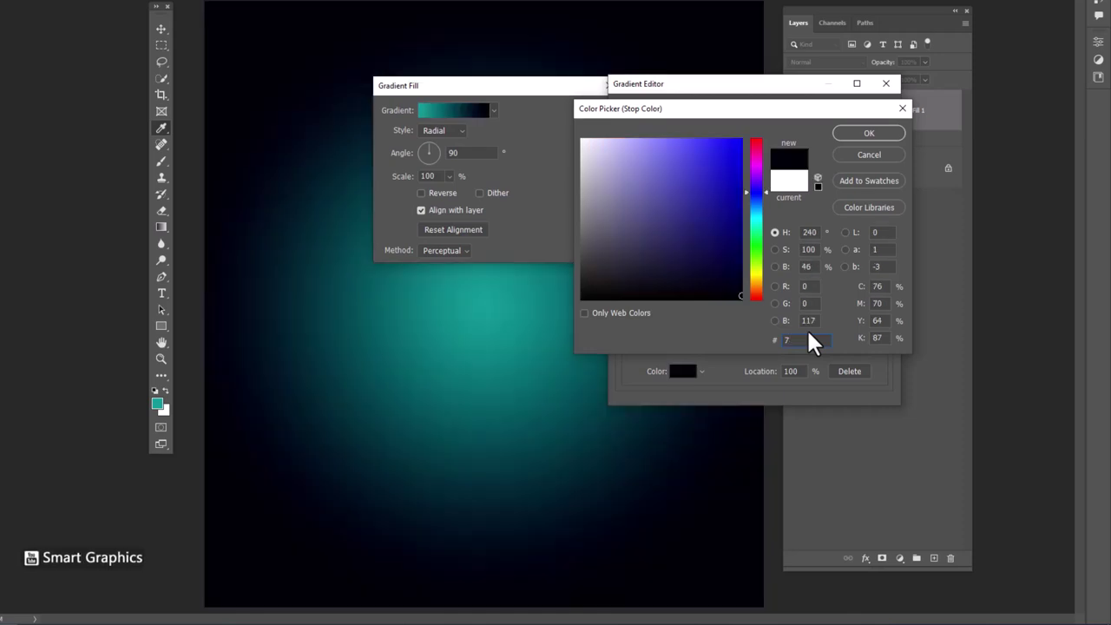
text(59e)
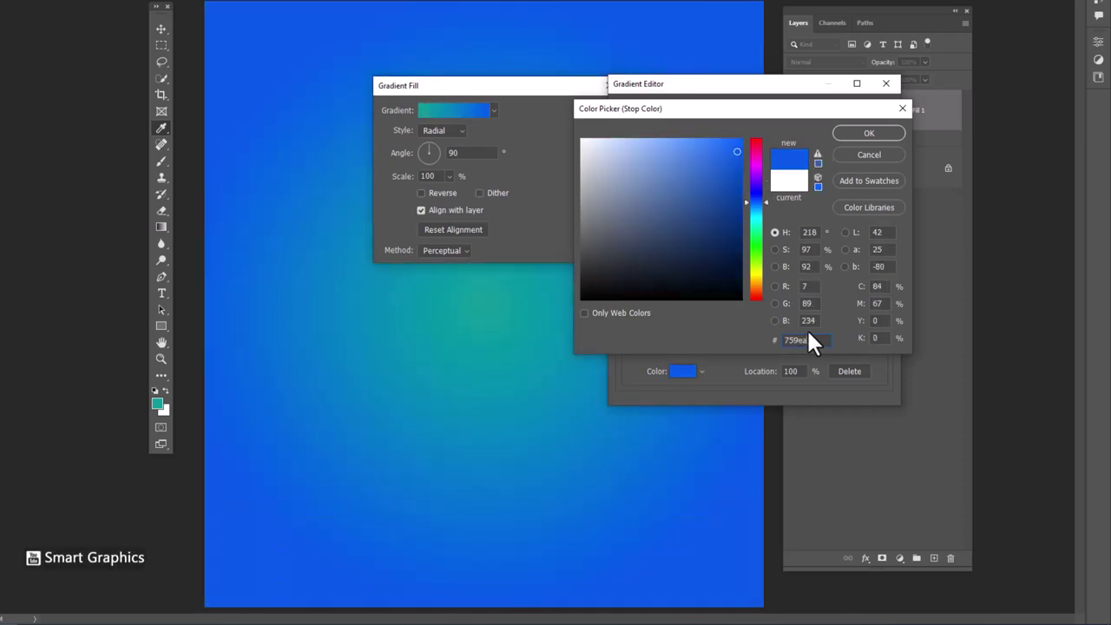
text(af)
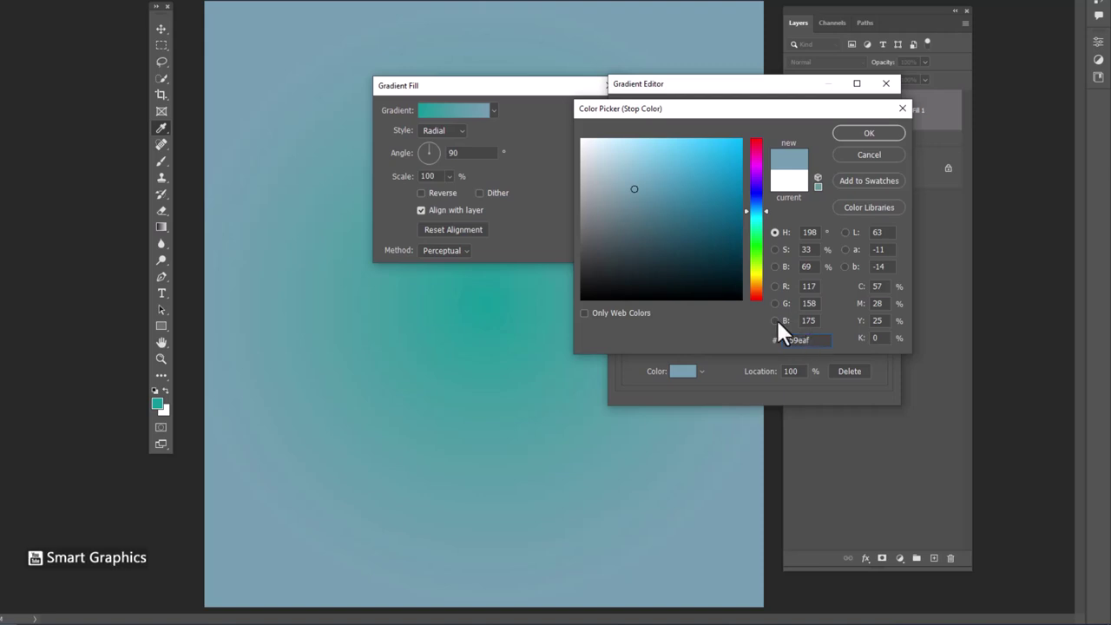
click(868, 133)
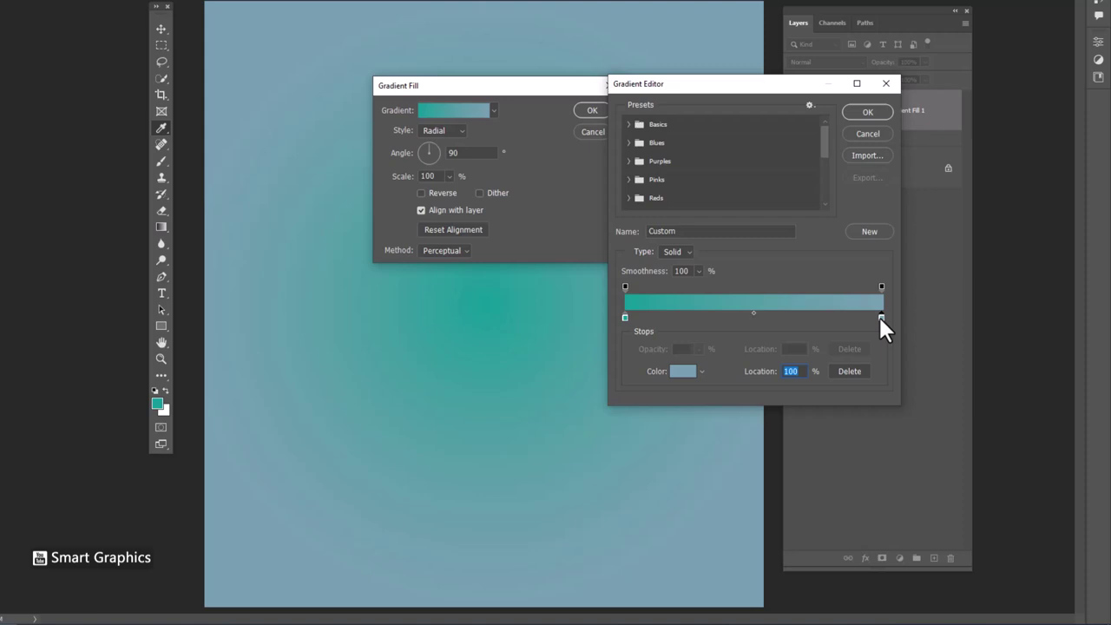
Make the centre stop pale light blue, shift the bright centre right, and apply the fill
double_click(624, 316)
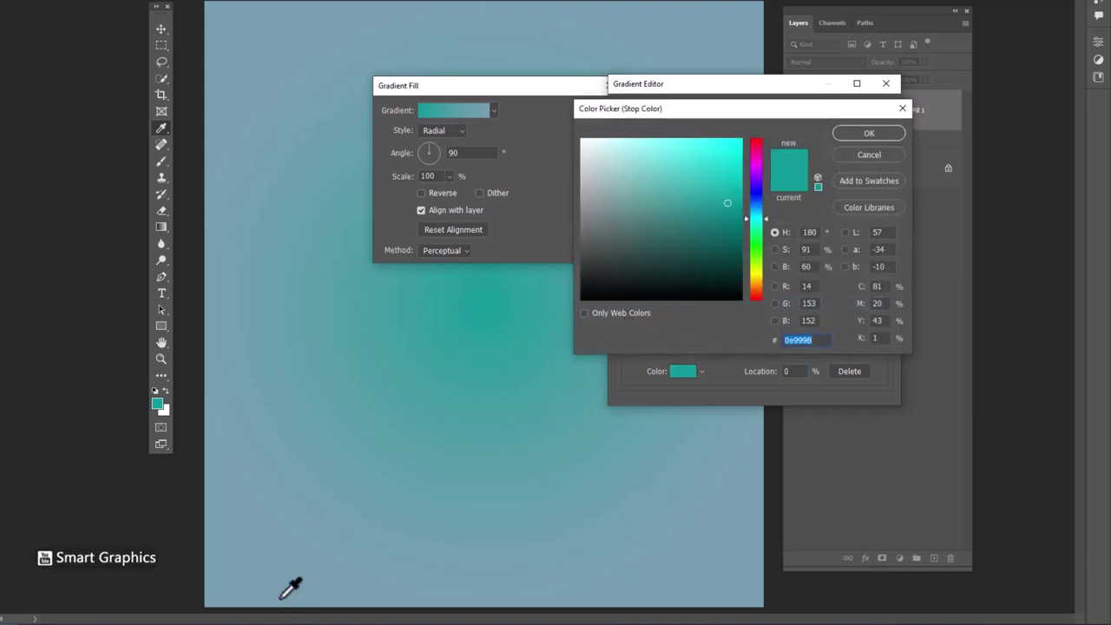
click(397, 503)
mouse_move(656, 173)
mouse_down()
mouse_move(620, 142)
mouse_move(633, 152)
mouse_up()
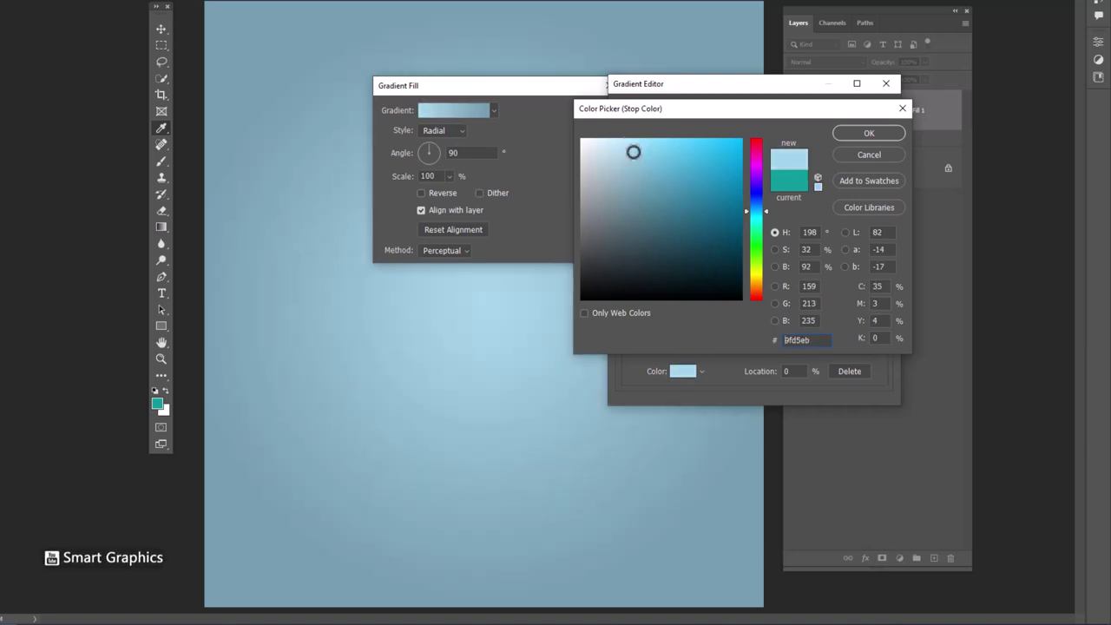
click(878, 136)
click(864, 110)
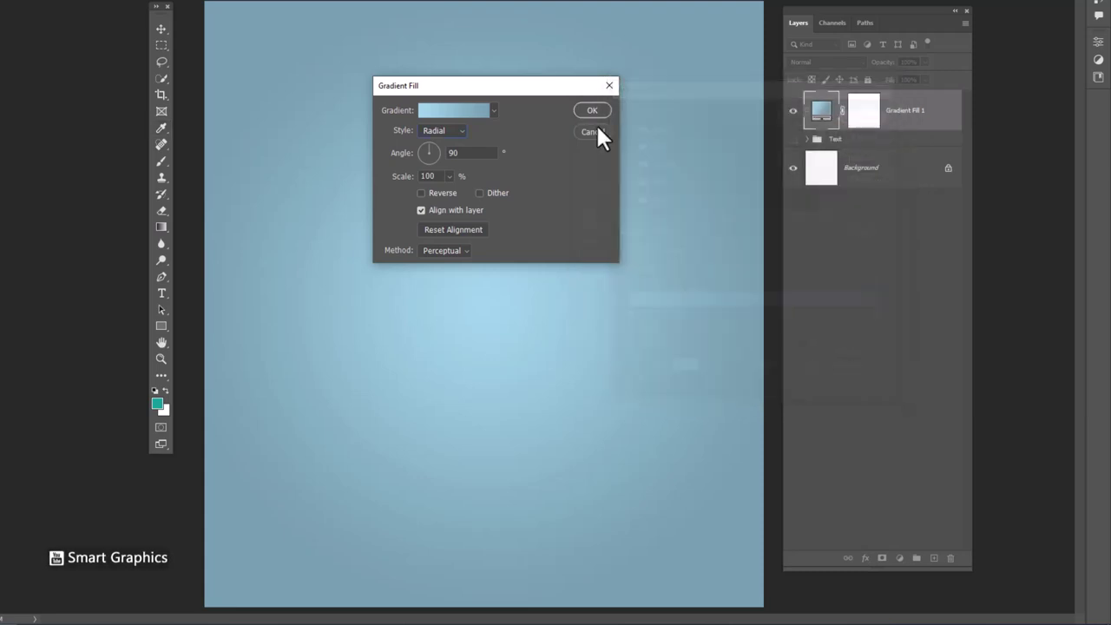
mouse_move(509, 303)
mouse_down()
mouse_move(632, 223)
mouse_move(627, 292)
mouse_up()
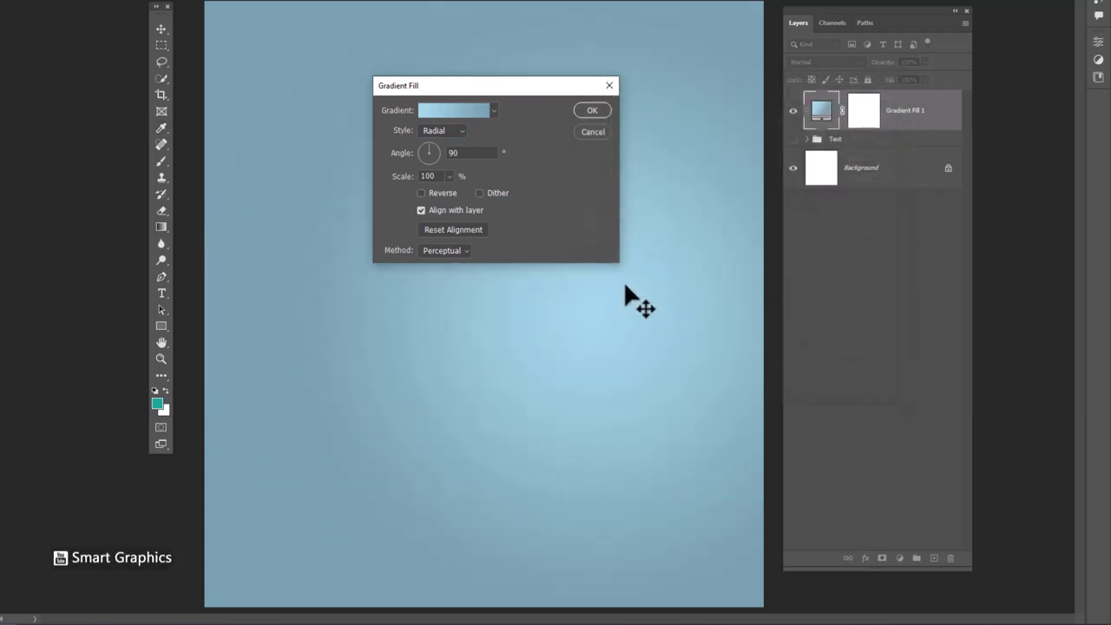
click(592, 110)
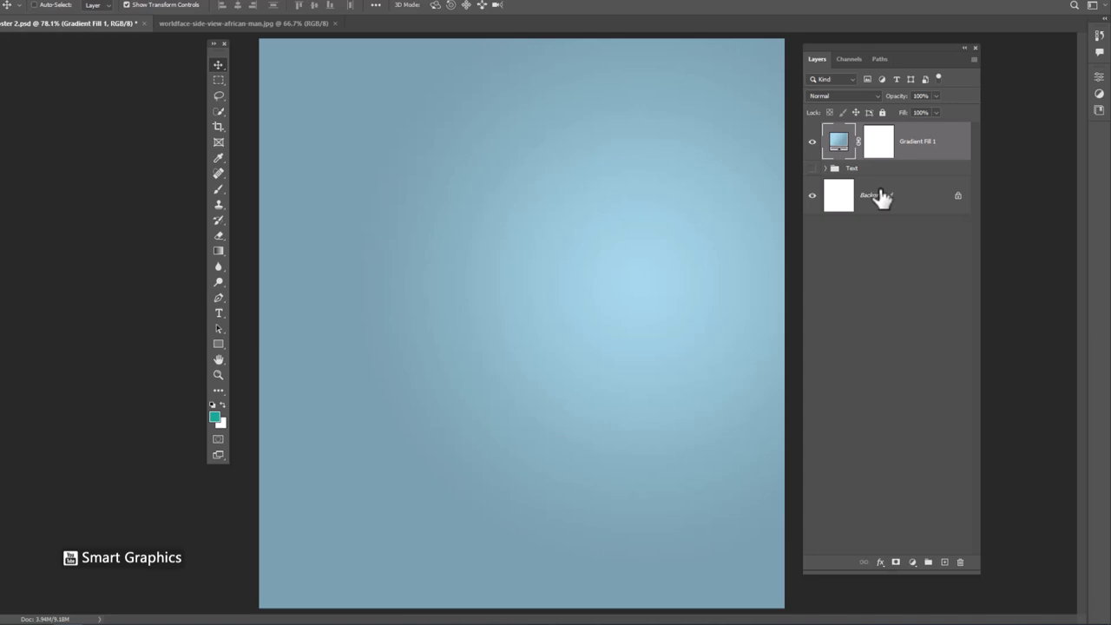
On the profile photo, use Select Subject and add a layer mask around the man
click(313, 43)
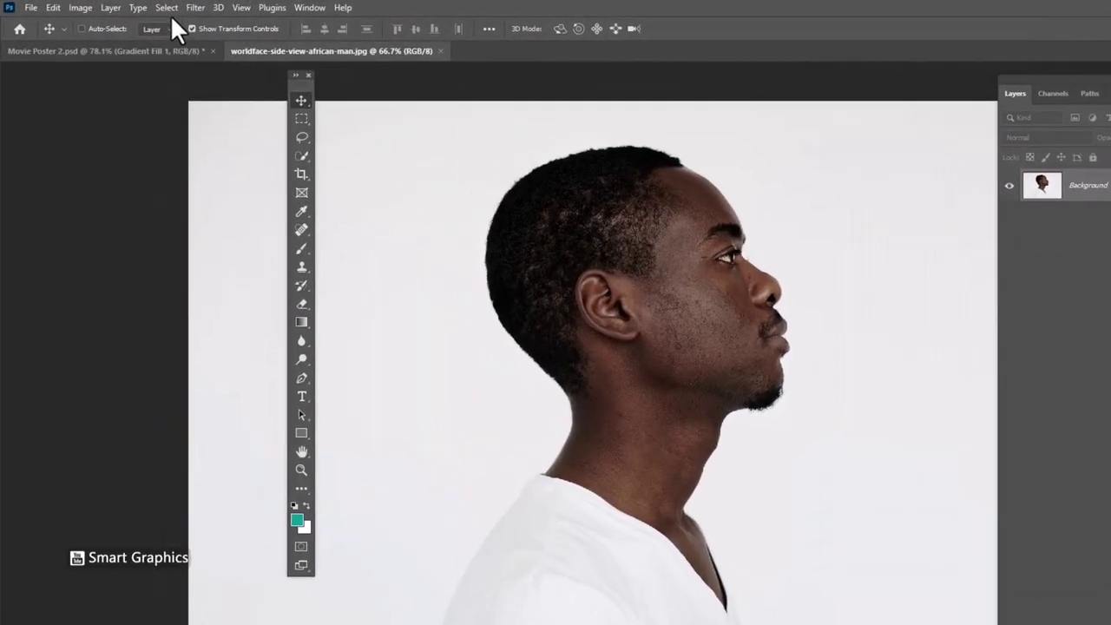
click(165, 9)
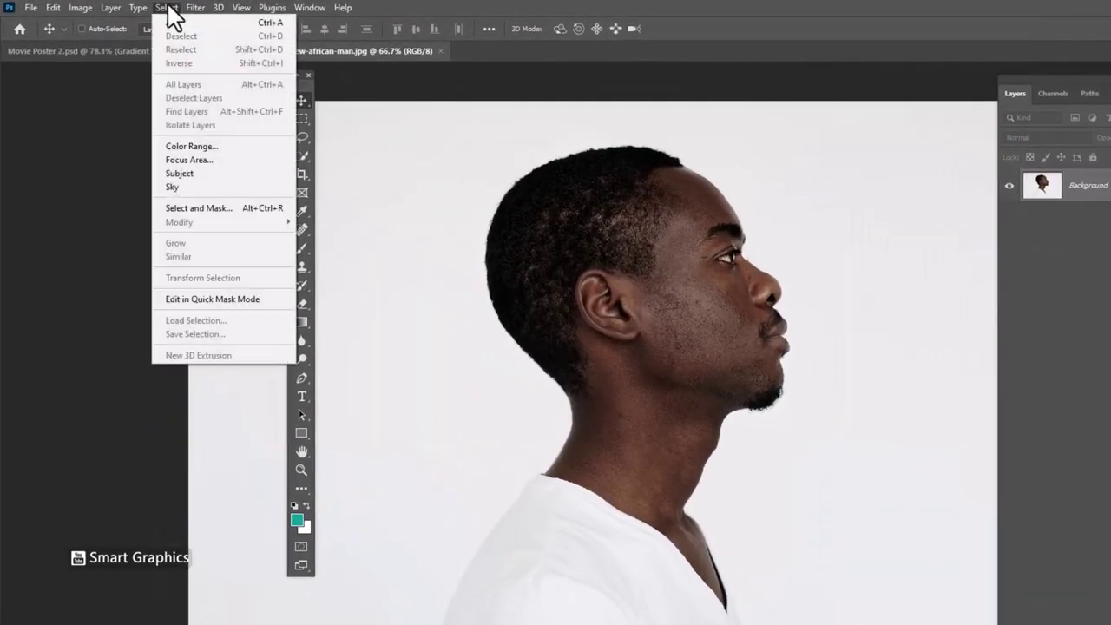
click(204, 174)
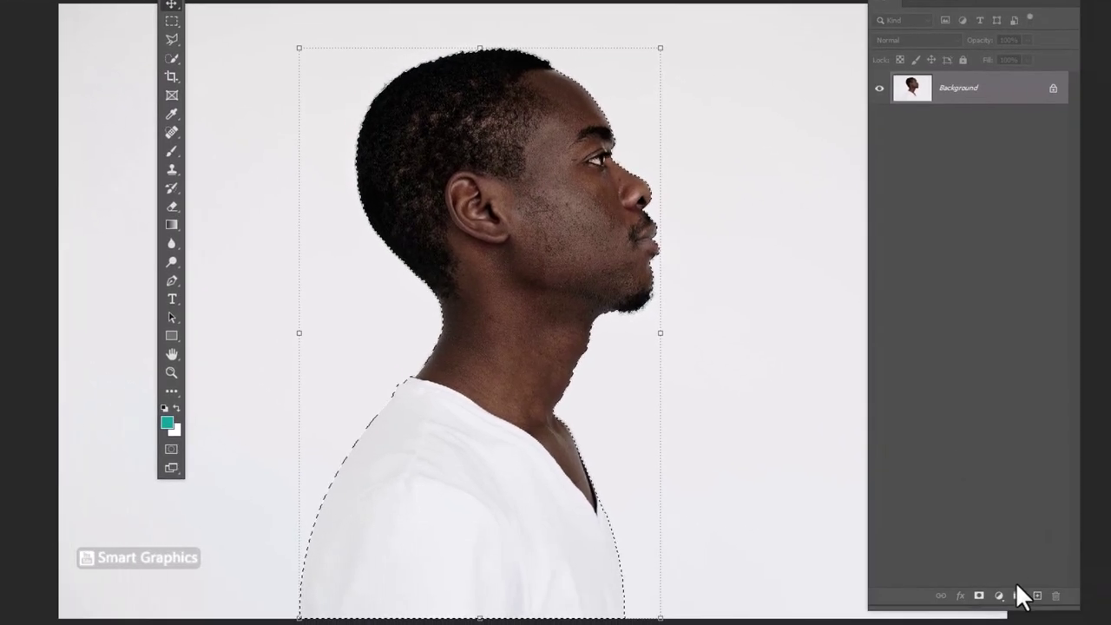
click(979, 597)
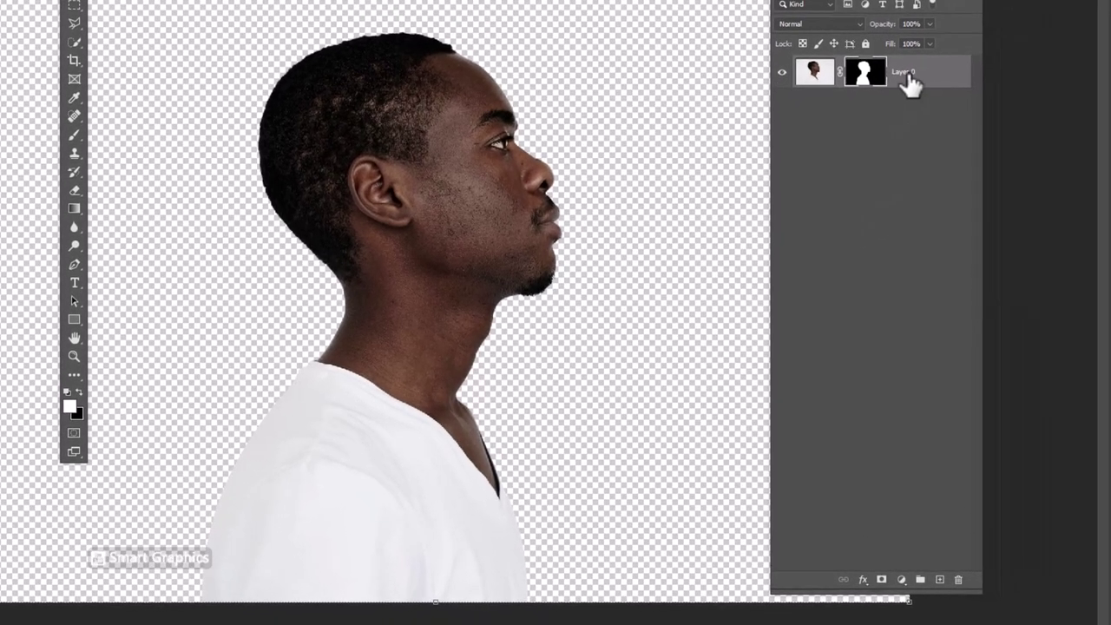
Convert the masked layer to a smart object and rename it 'Model'
right_click(909, 83)
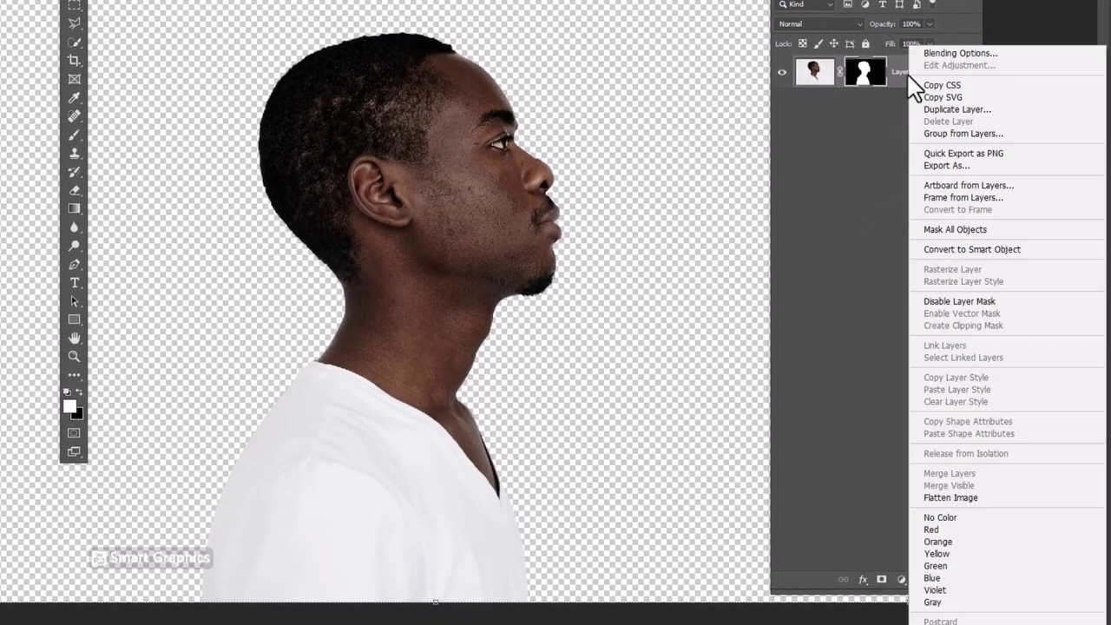
click(952, 252)
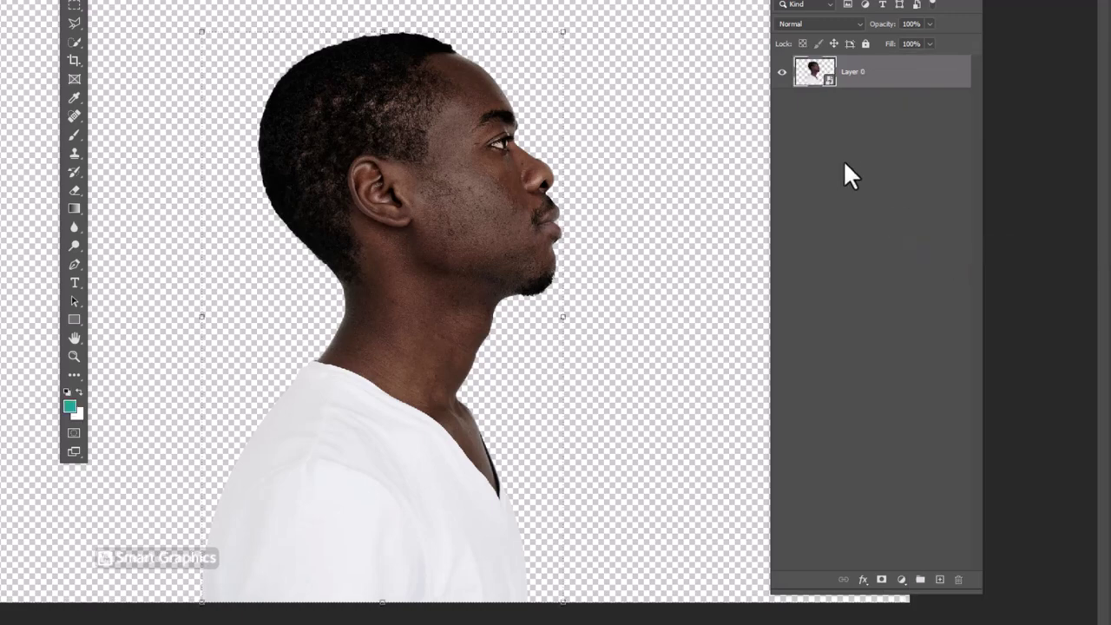
double_click(854, 71)
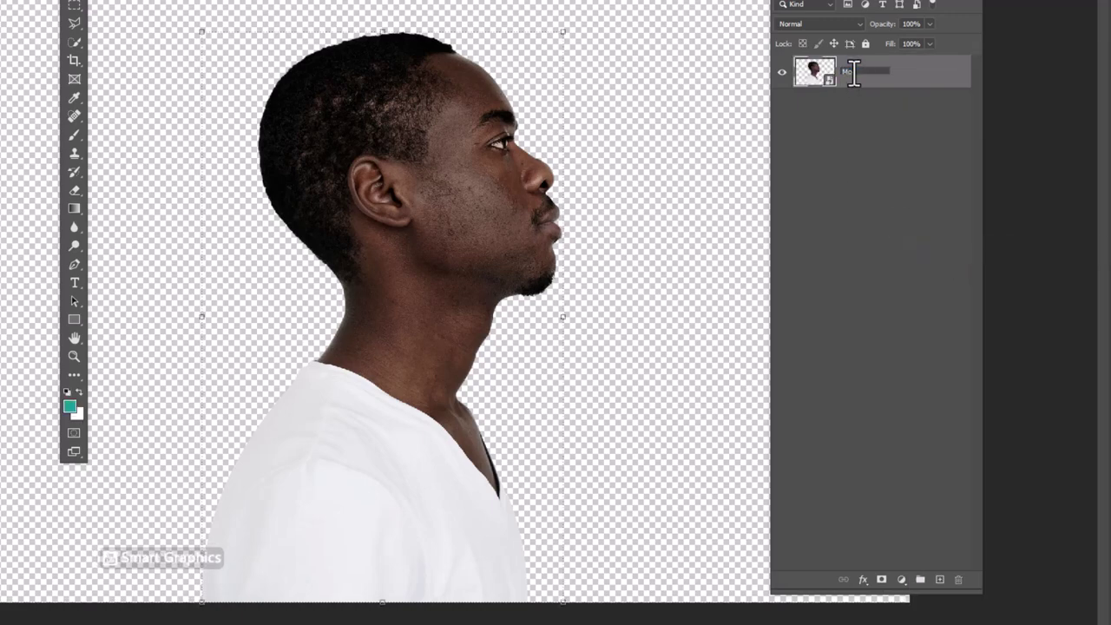
key(Return)
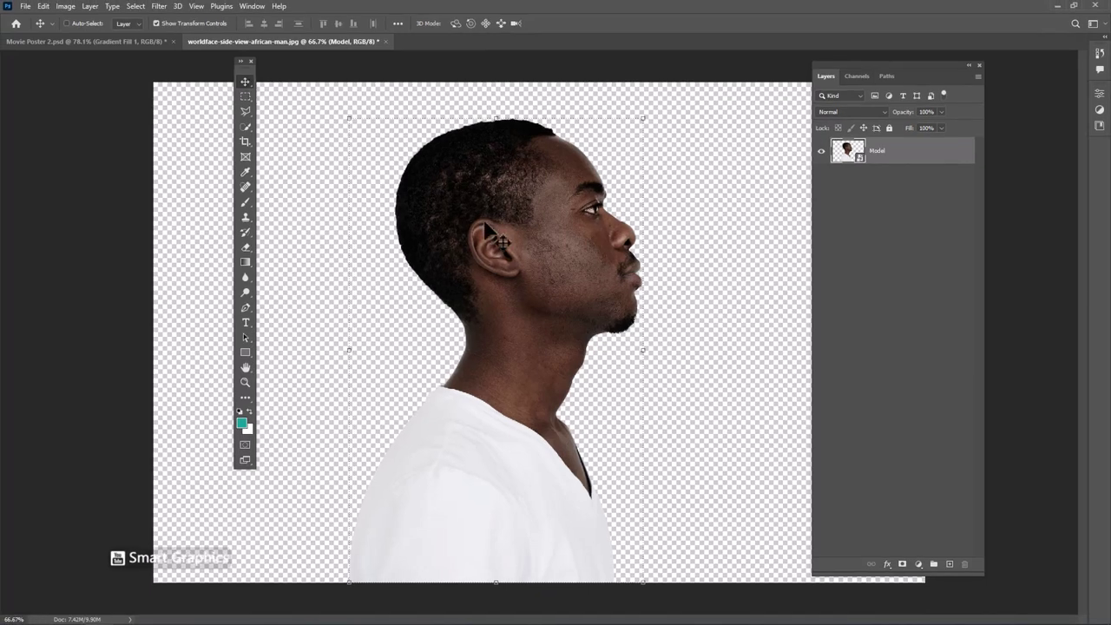
Drag the Model layer into the Movie Poster 2 document and position it on the canvas
drag(486, 228, 178, 115)
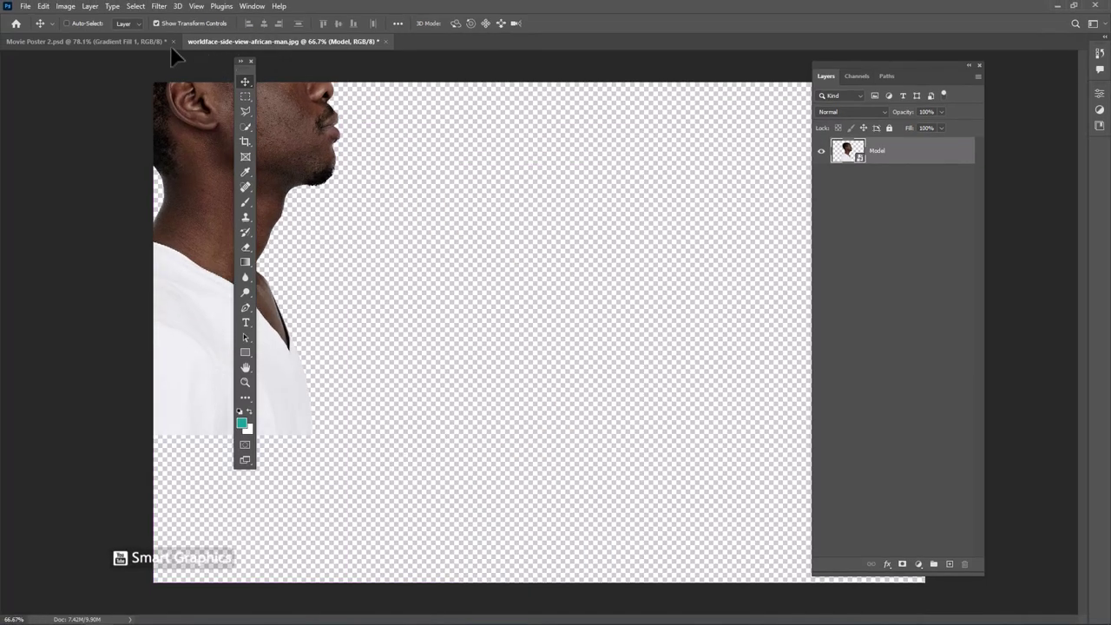
drag(155, 49, 417, 193)
drag(510, 215, 530, 222)
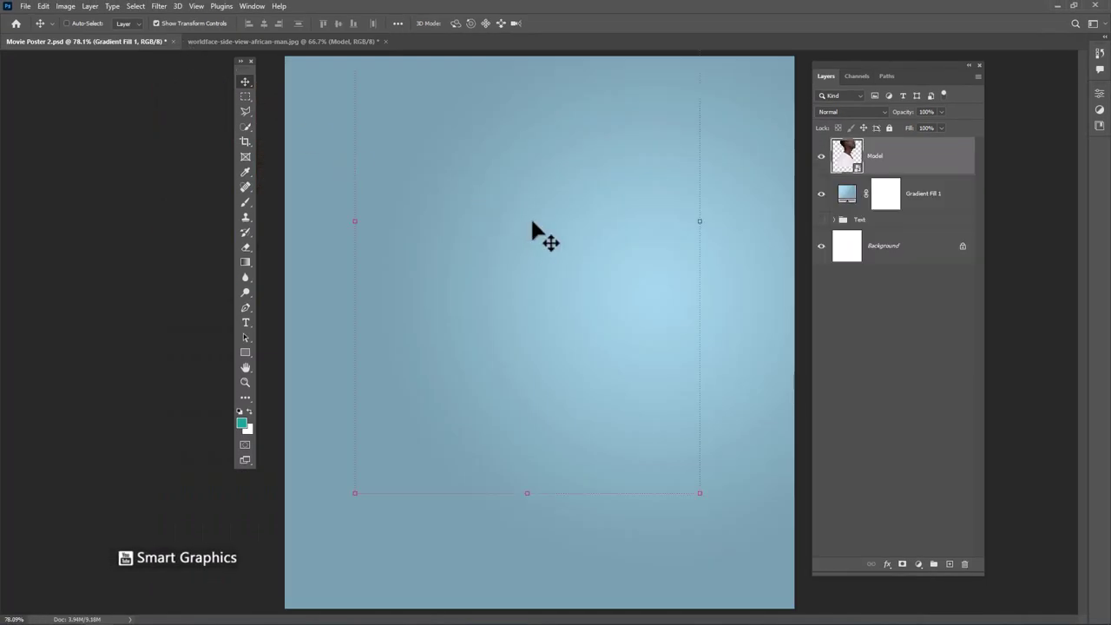
drag(563, 184, 576, 261)
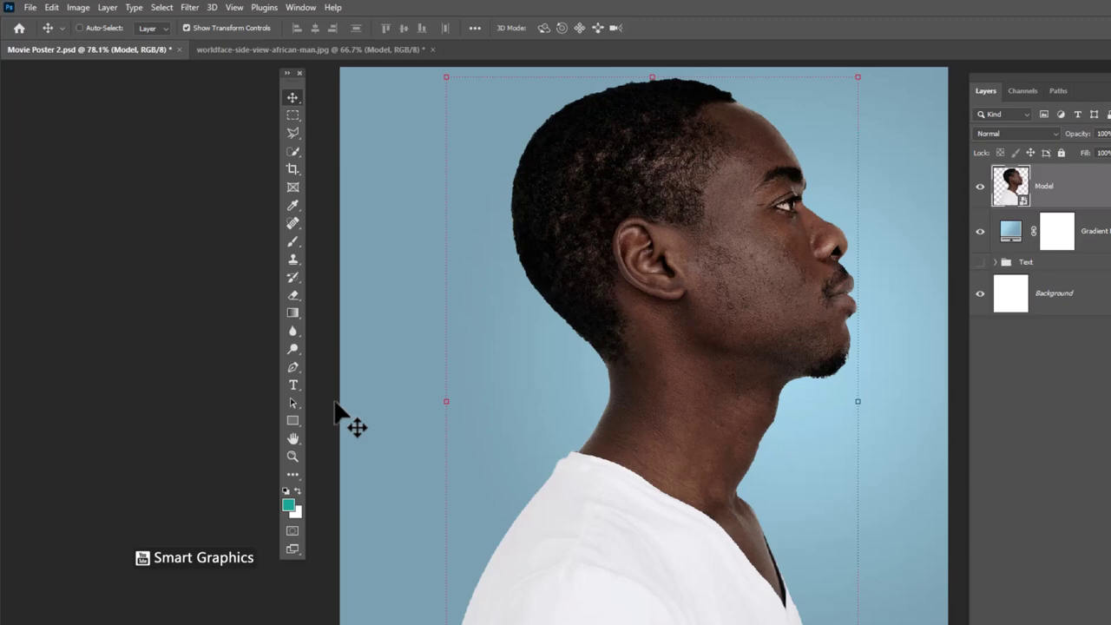
Choose the Rectangle tool in Shape mode with a green fill
click(295, 422)
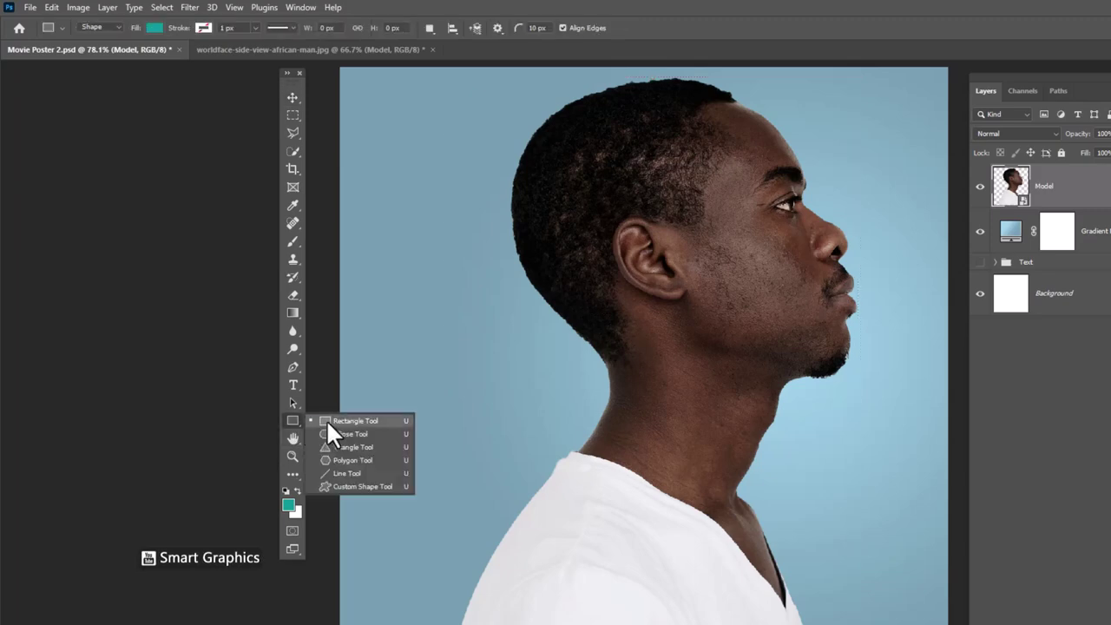
click(328, 421)
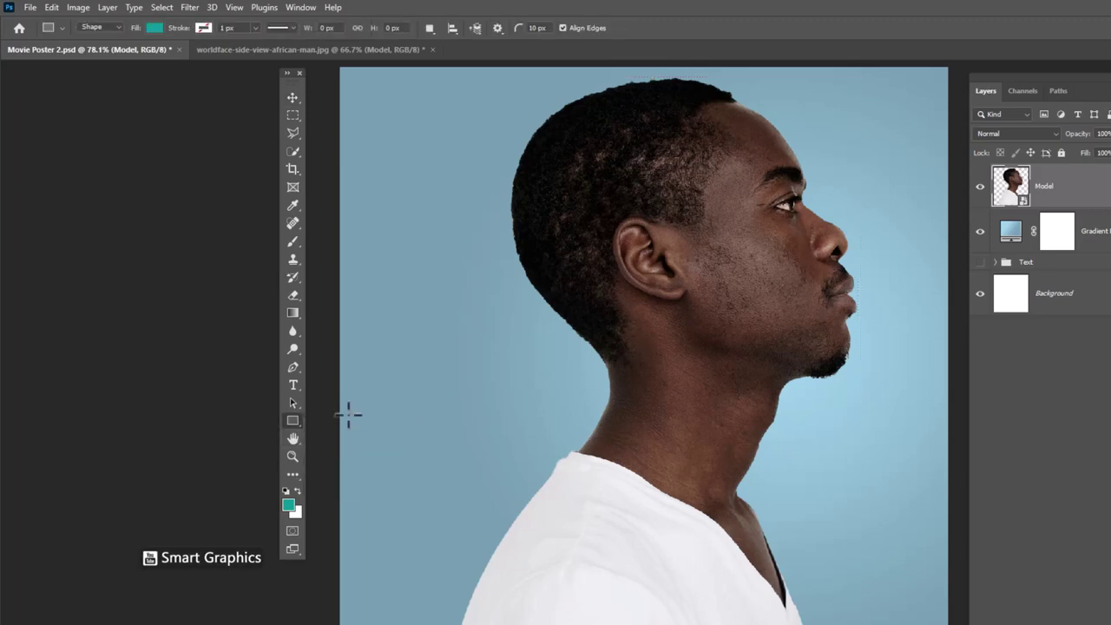
click(115, 26)
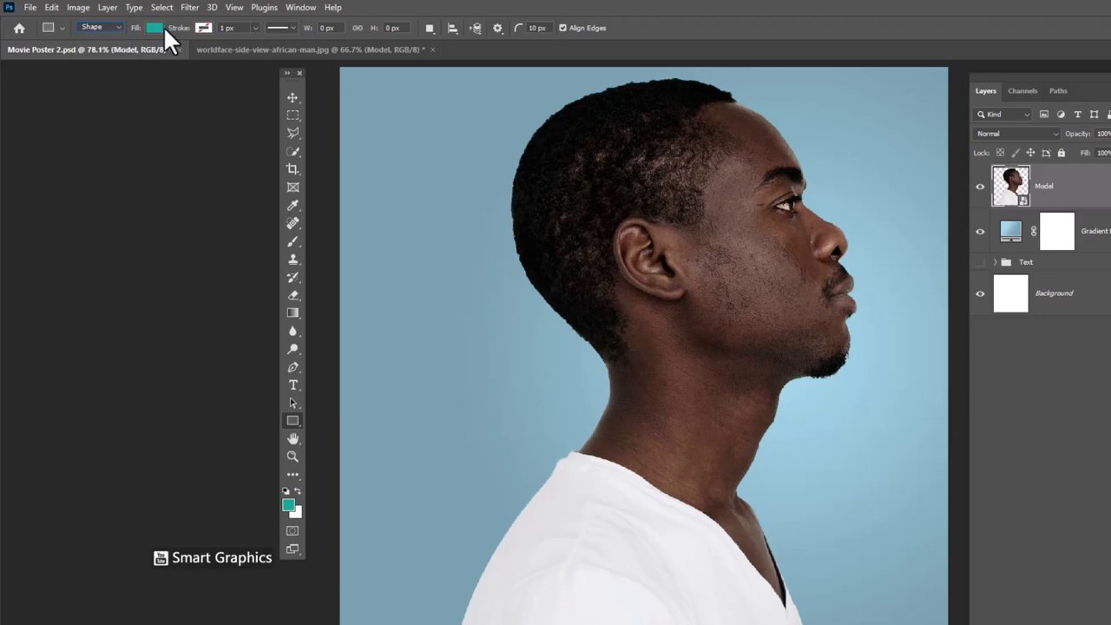
click(156, 29)
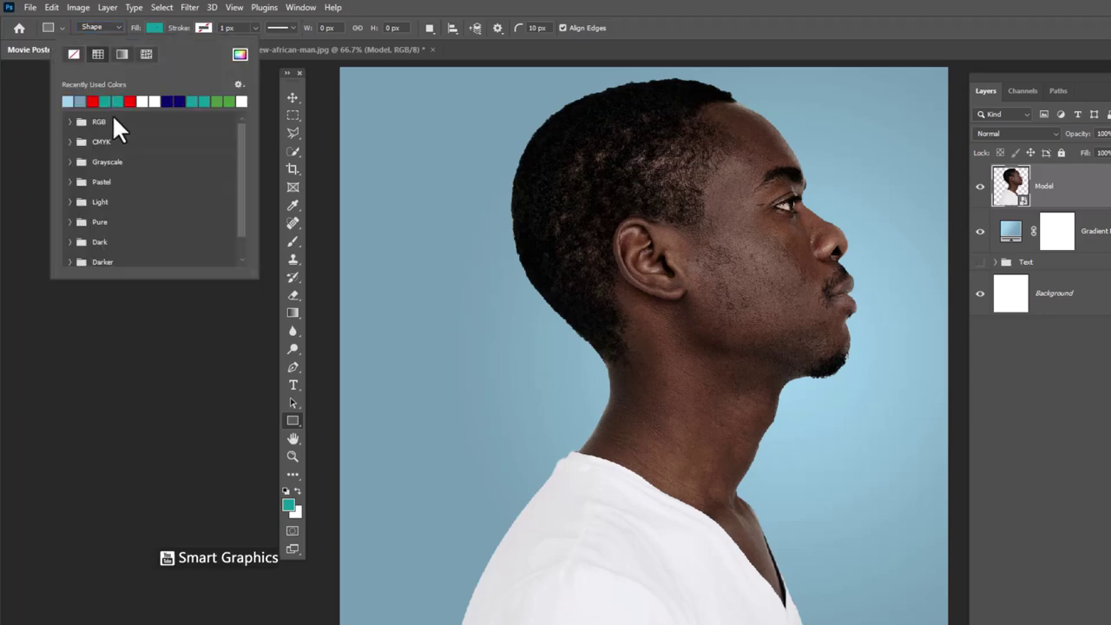
click(232, 102)
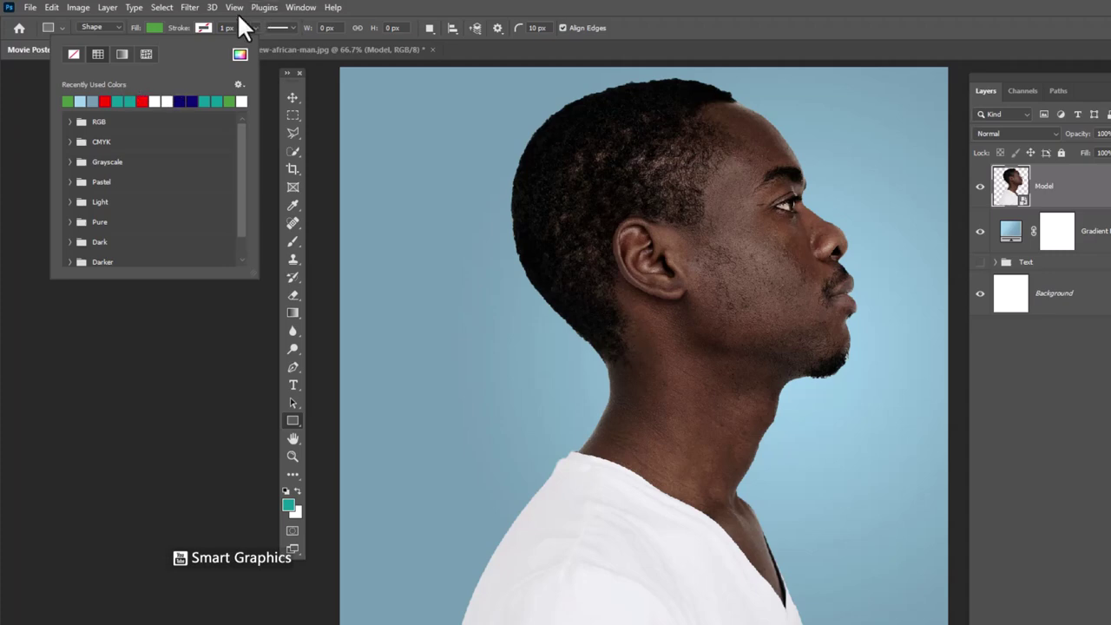
Set the shape stroke colour to the steel blue sampled from the poster background
click(200, 25)
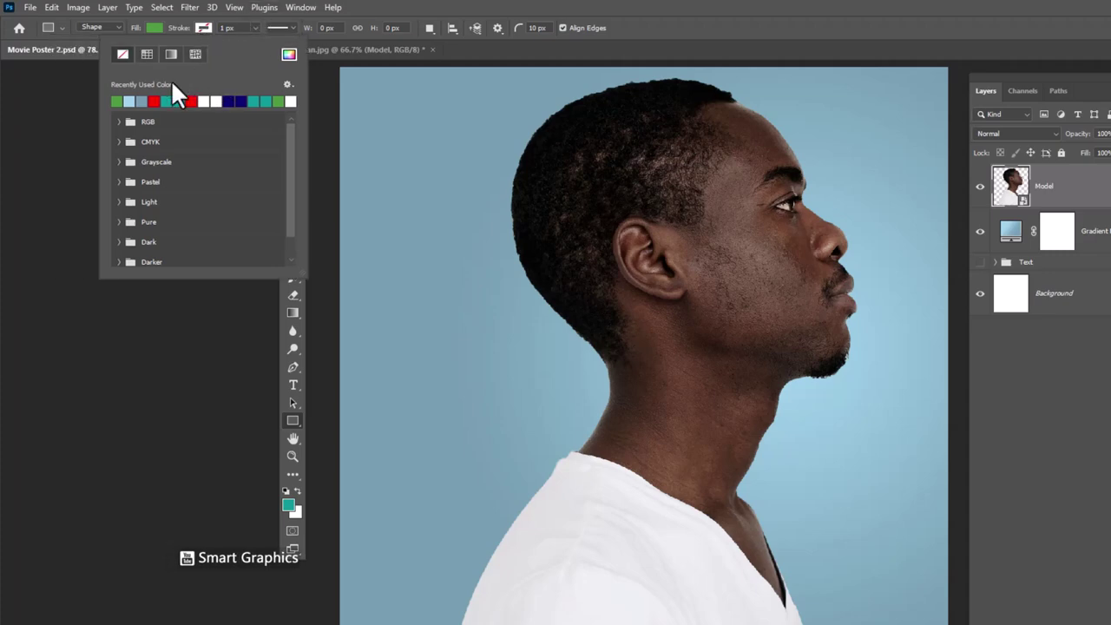
click(289, 53)
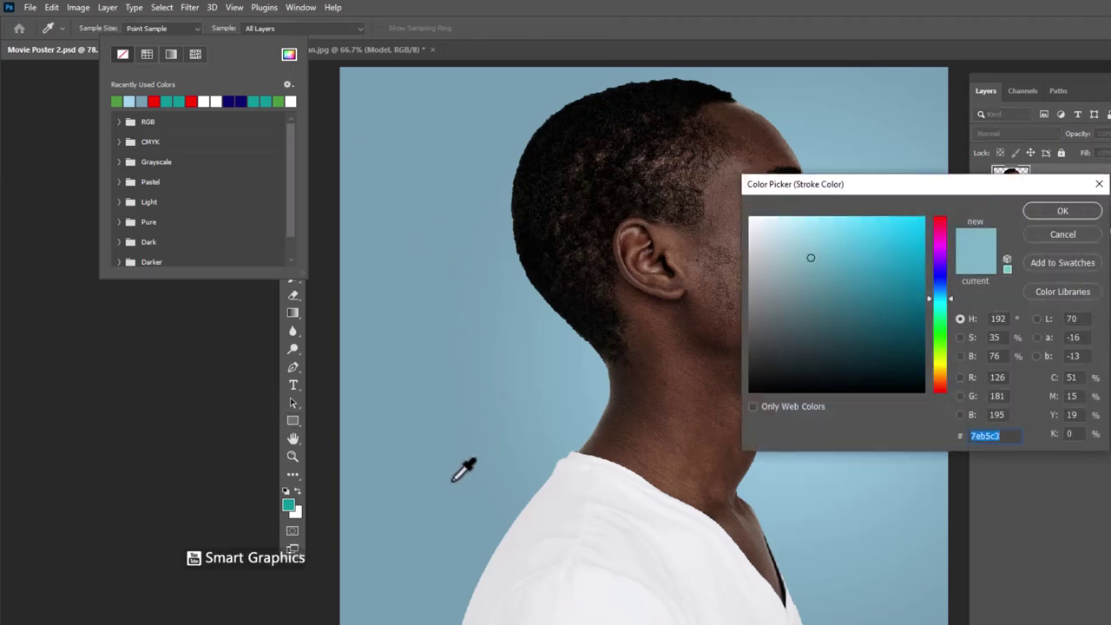
click(478, 471)
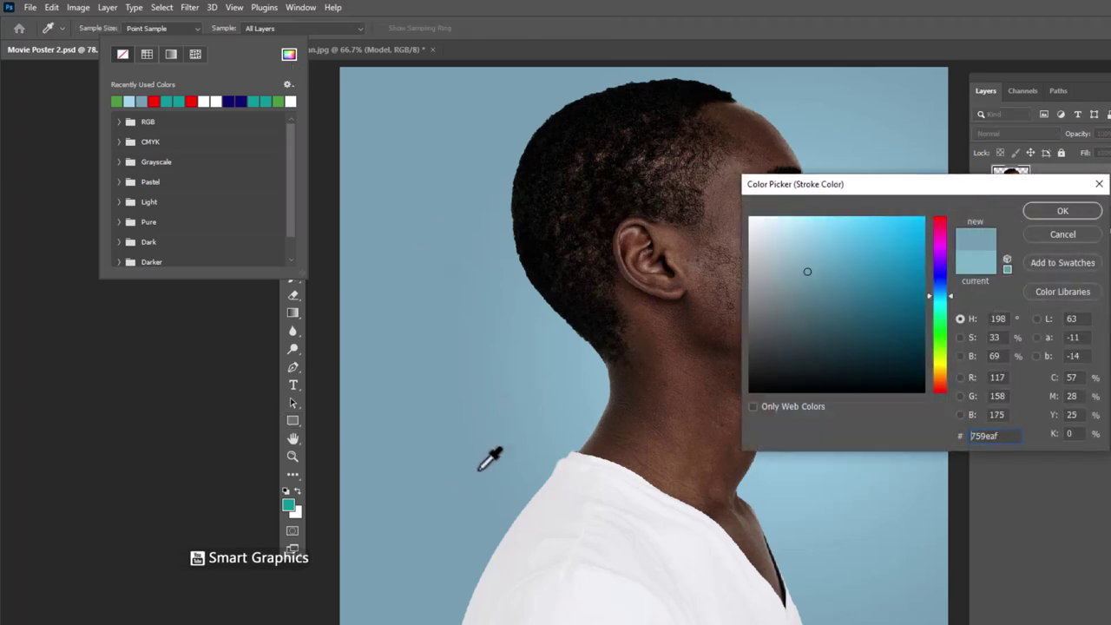
click(1033, 213)
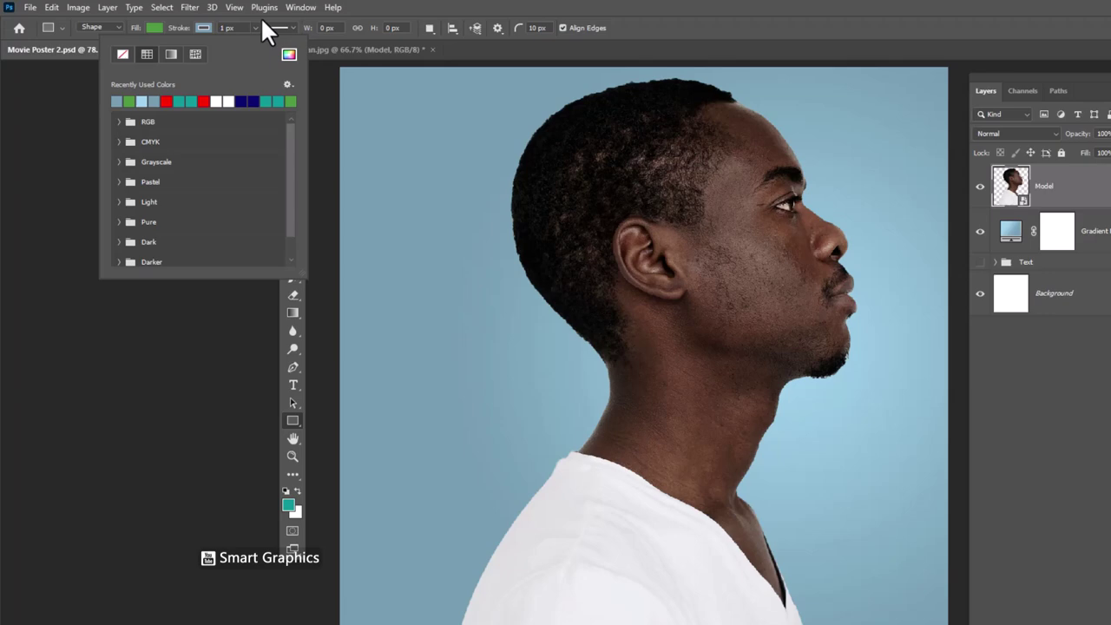
click(397, 12)
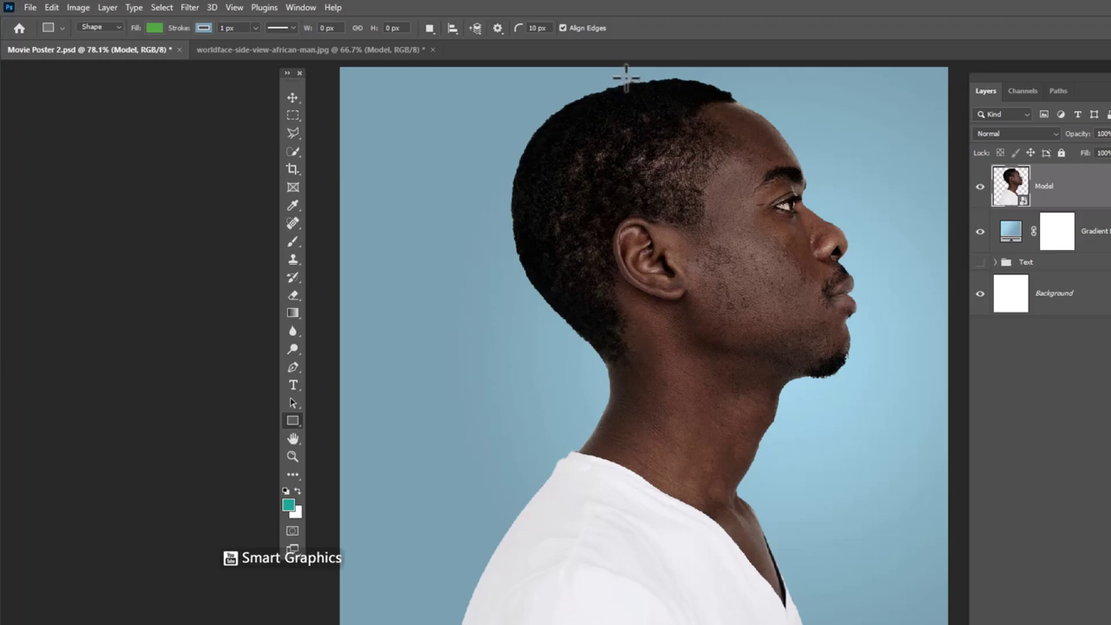
Draw a tall green rectangle from the head top to the shirt with a 5 px stroke
mouse_move(623, 76)
mouse_down()
mouse_move(756, 605)
mouse_move(737, 508)
mouse_move(739, 523)
mouse_up()
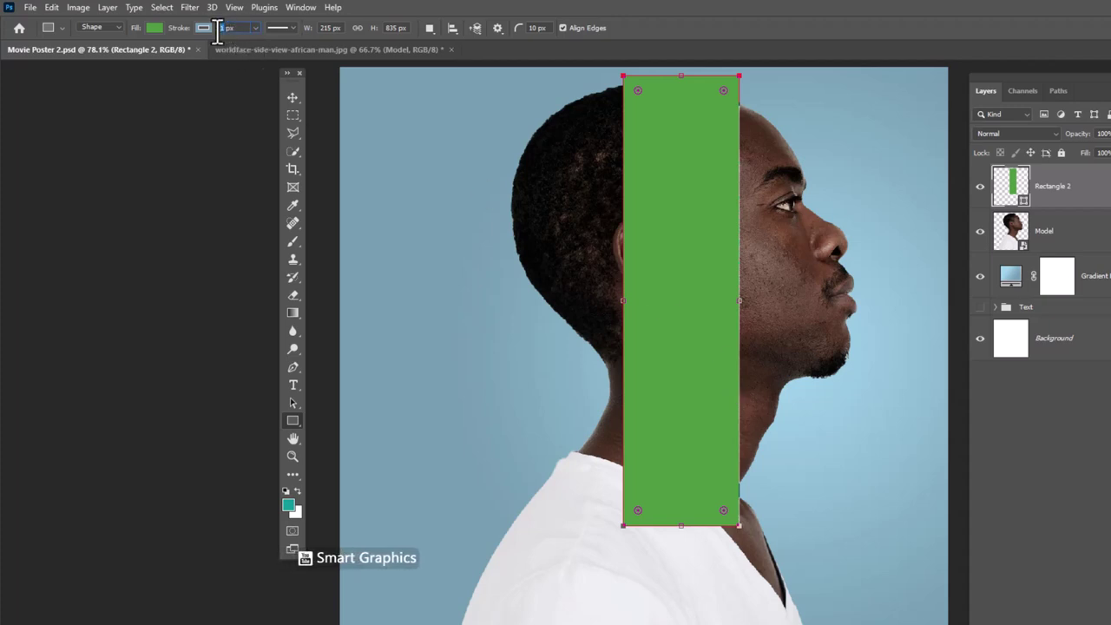
text(5)
key(Tab)
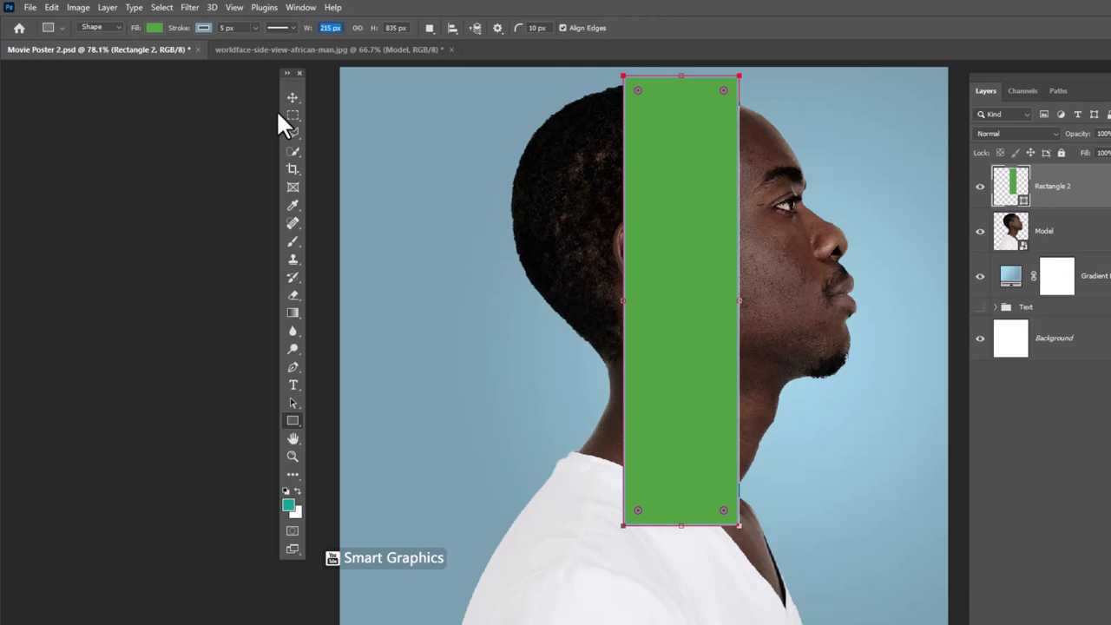
click(292, 97)
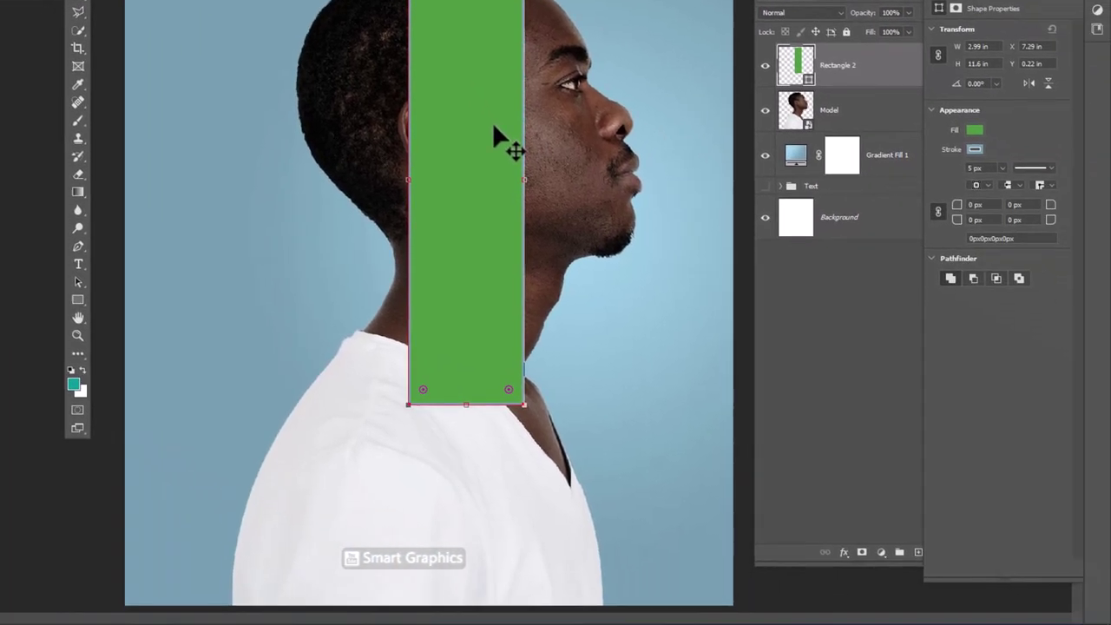
Create Group 1 and move the Rectangle 2 layer into it
click(899, 553)
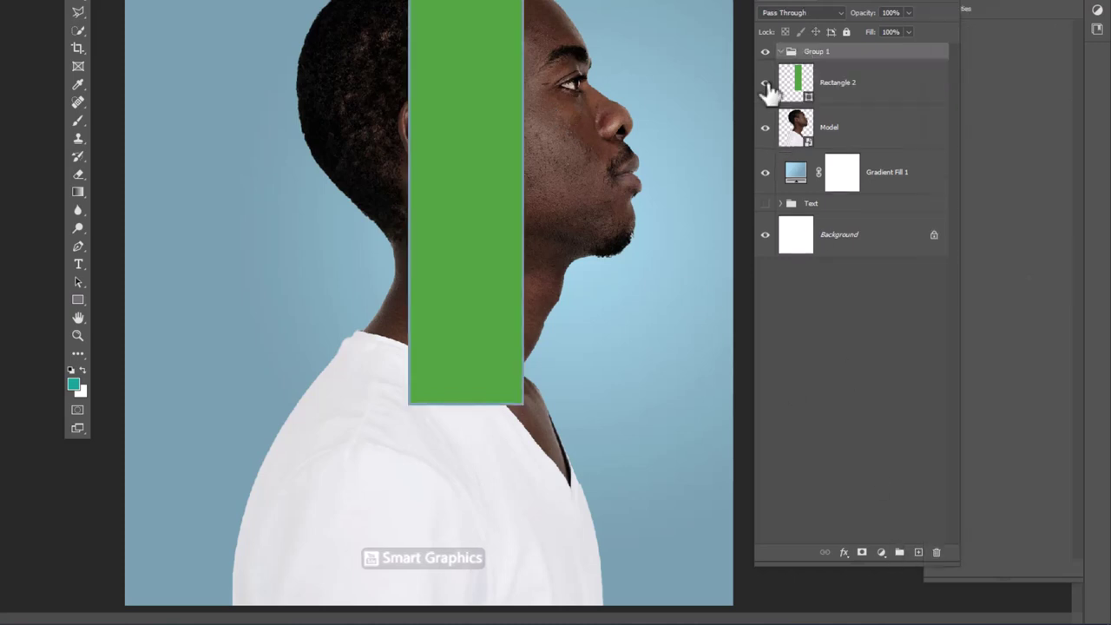
drag(814, 80, 801, 50)
click(764, 53)
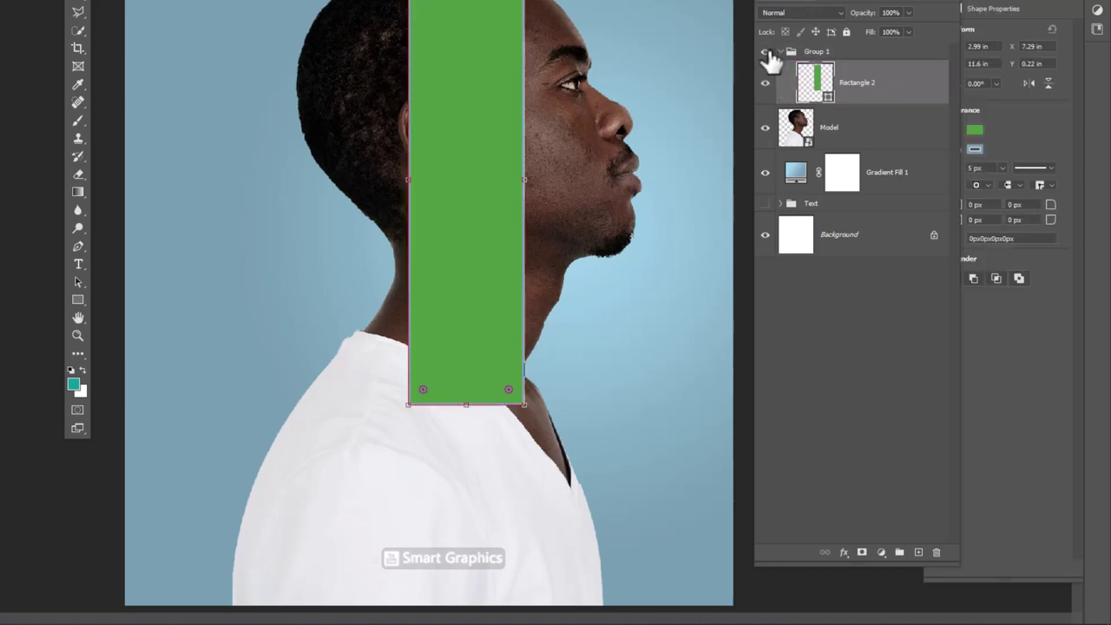
click(1066, 5)
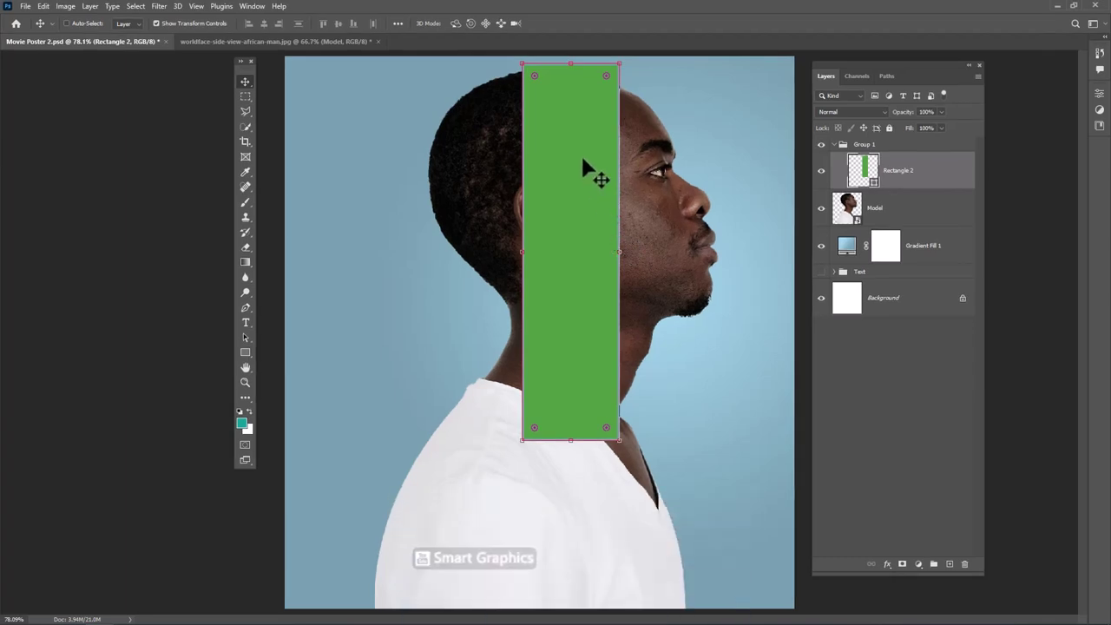
Duplicate the green rectangle below and to the left, lengthening and widening the left copy
drag(575, 141, 571, 515)
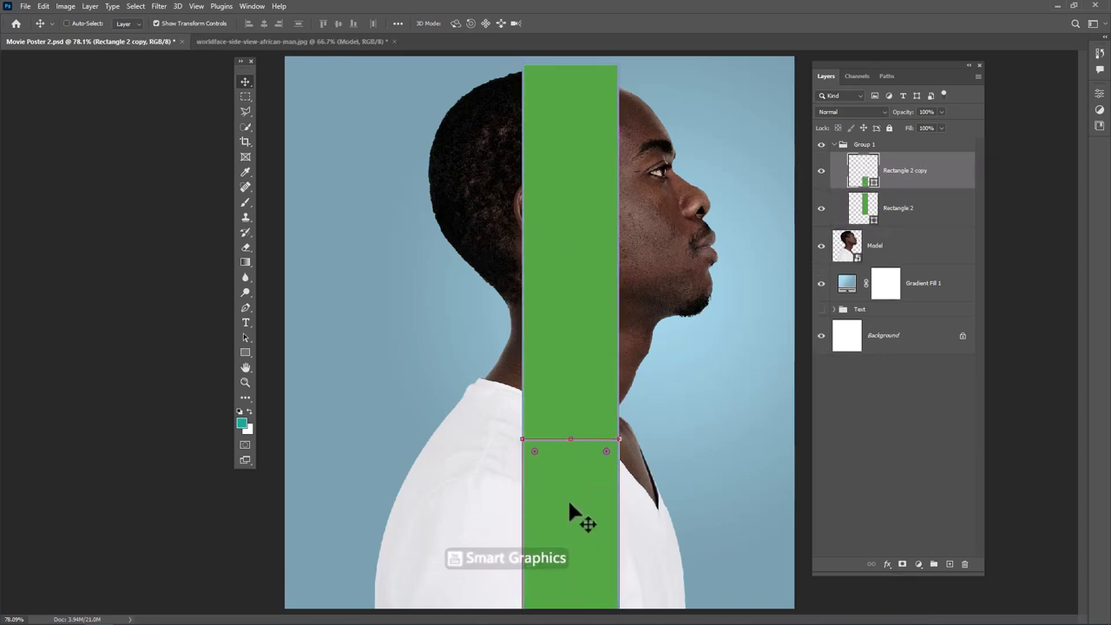
ctrl+click(568, 330)
drag(596, 360, 491, 347)
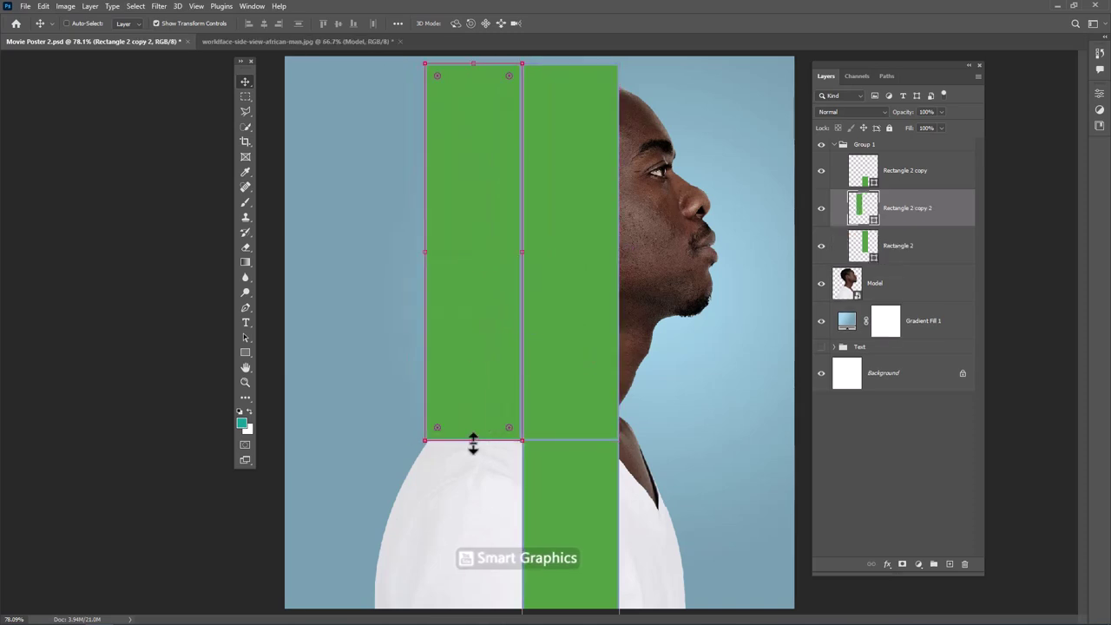
drag(473, 441, 475, 497)
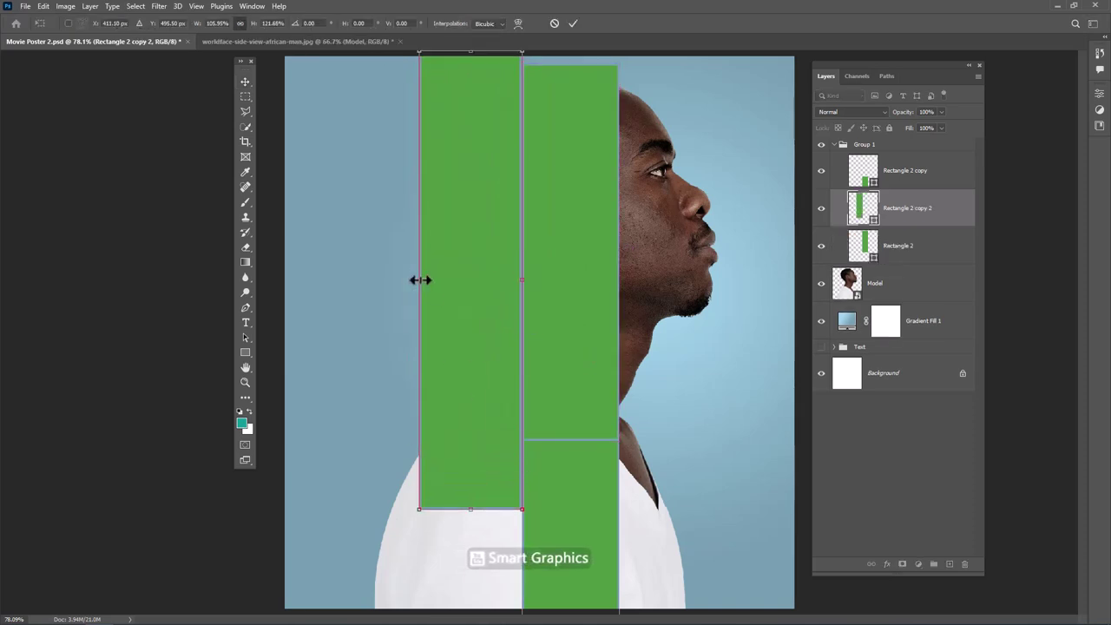
drag(424, 279, 390, 277)
key(Return)
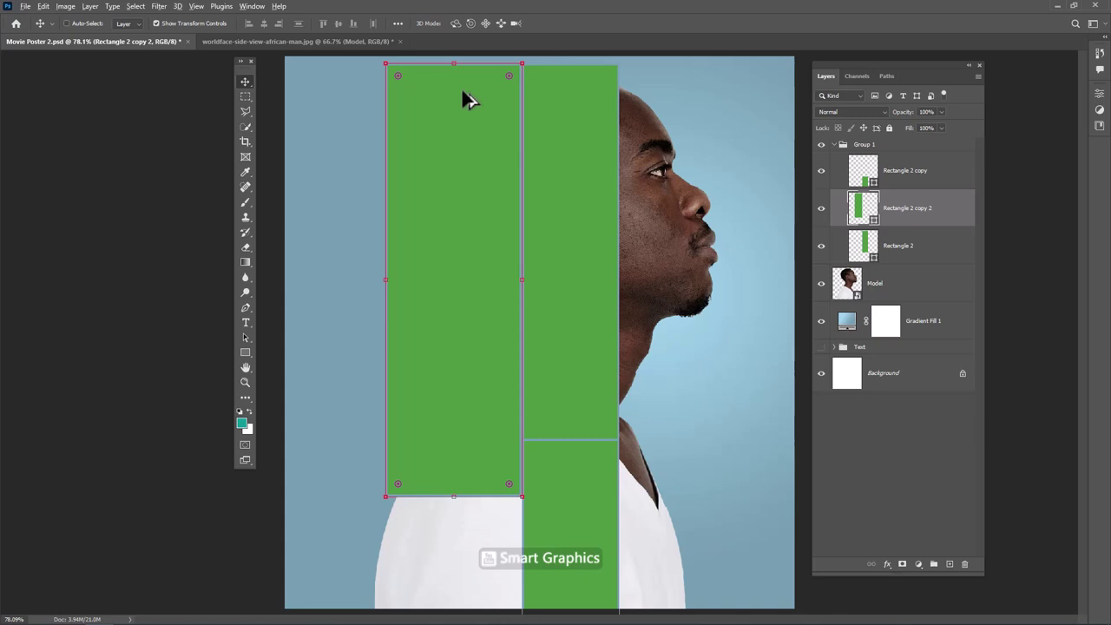
Duplicate the left rectangle downward, shortening it from the top and widening it left
drag(464, 215, 464, 356)
key(shift+Up)
key(shift+Up)
key(shift+Up)
key(shift+Down)
key(Down)
key(Down)
key(Down)
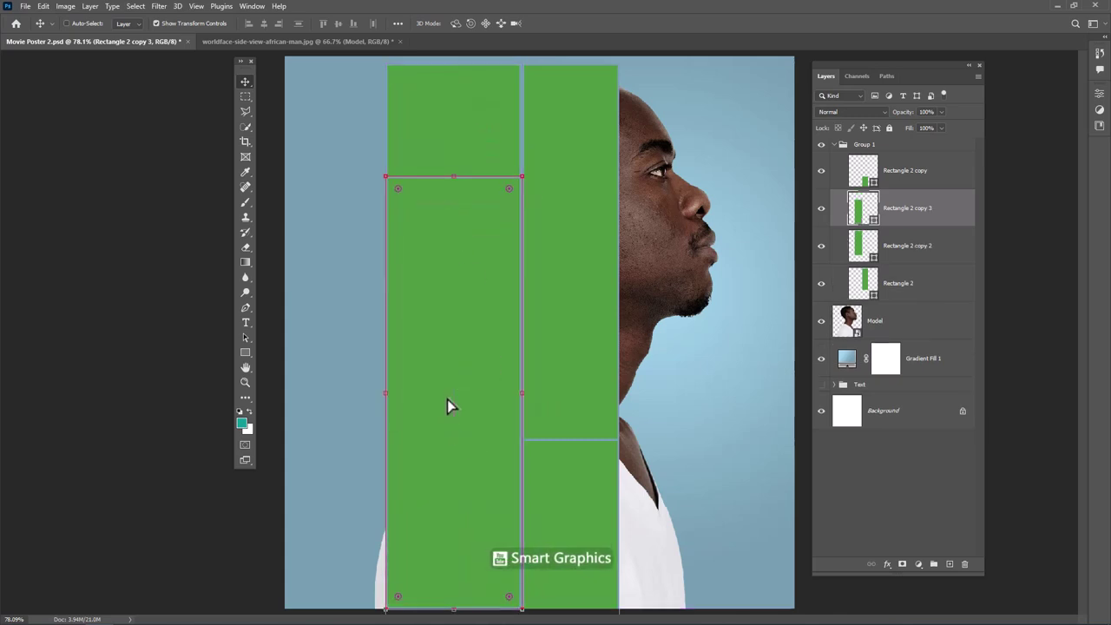
drag(455, 173, 452, 496)
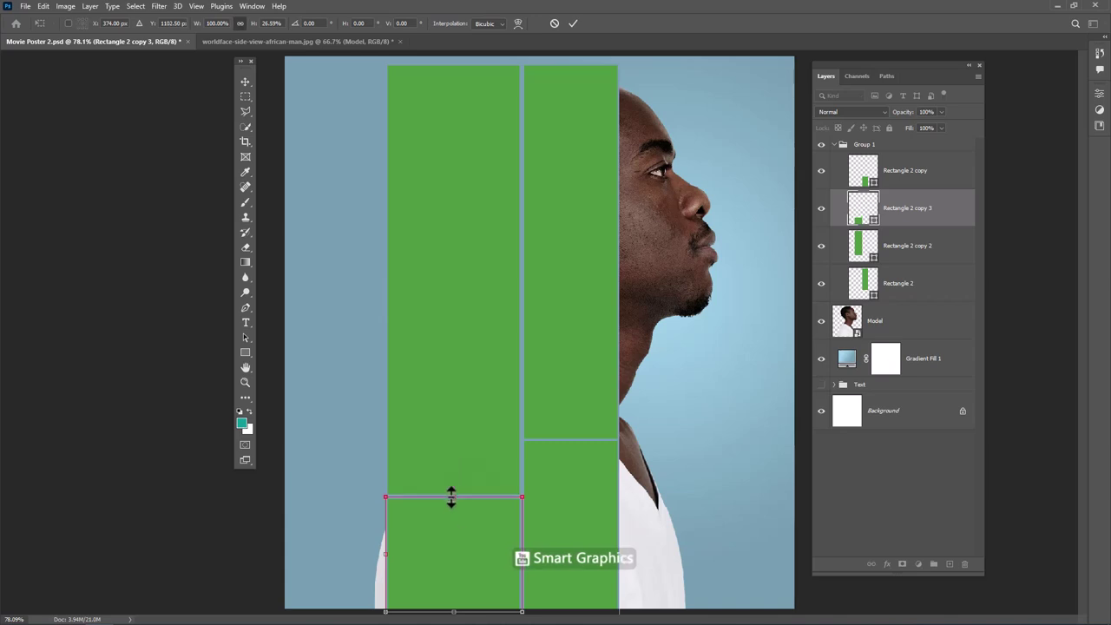
drag(385, 553, 368, 553)
key(Return)
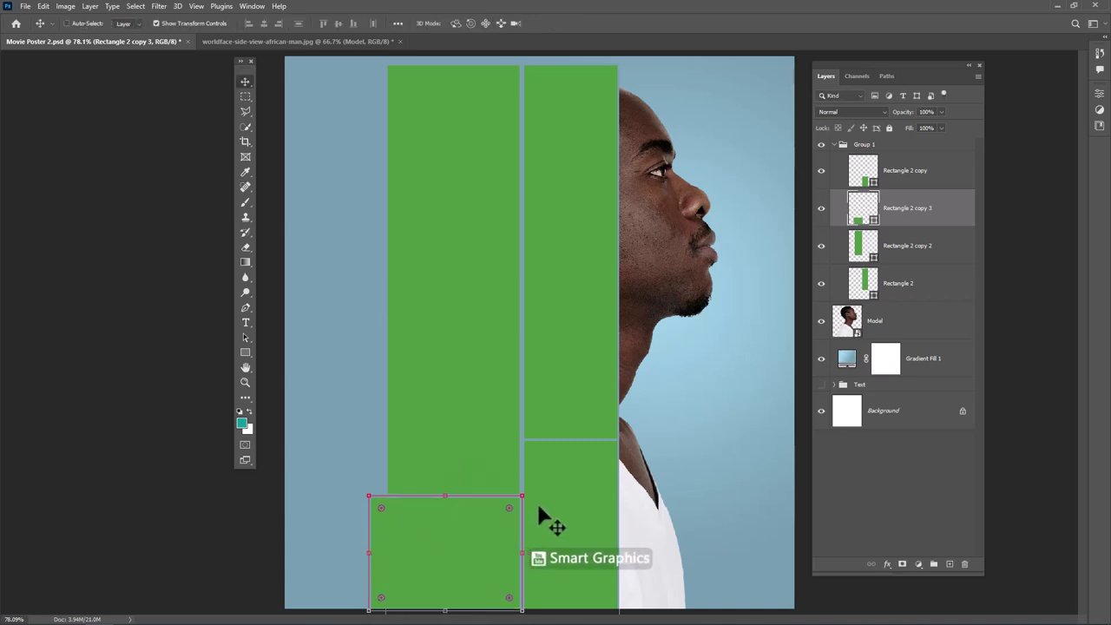
Move the lower block right, duplicate it as a taller block, and hide the middle rectangle
drag(555, 547, 648, 564)
key(ctrl+j)
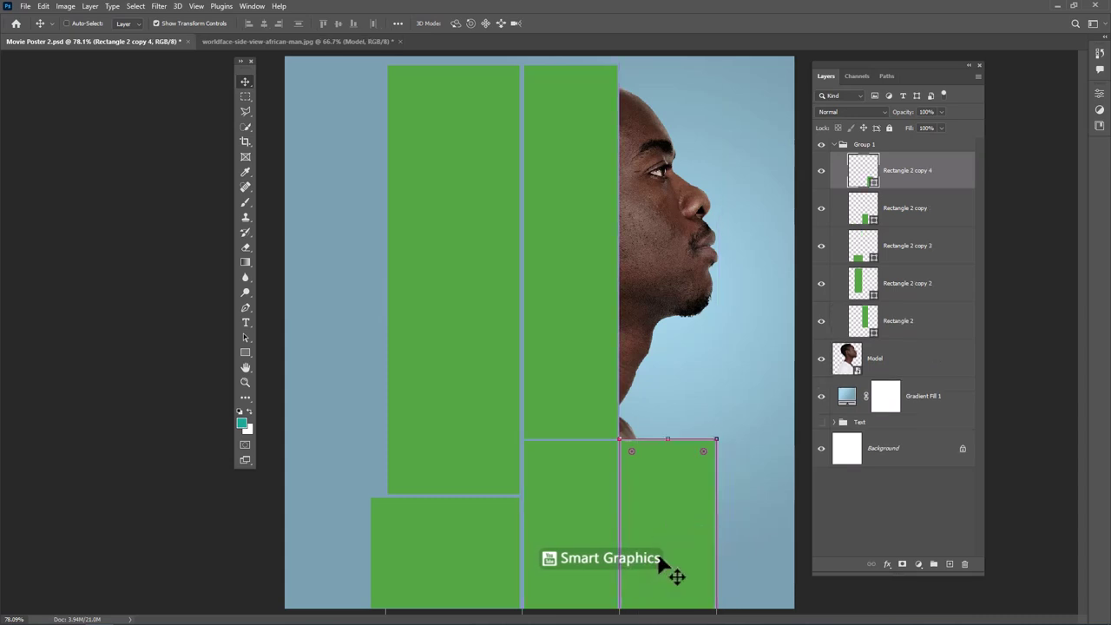
key(ctrl+t)
drag(666, 440, 666, 412)
key(Return)
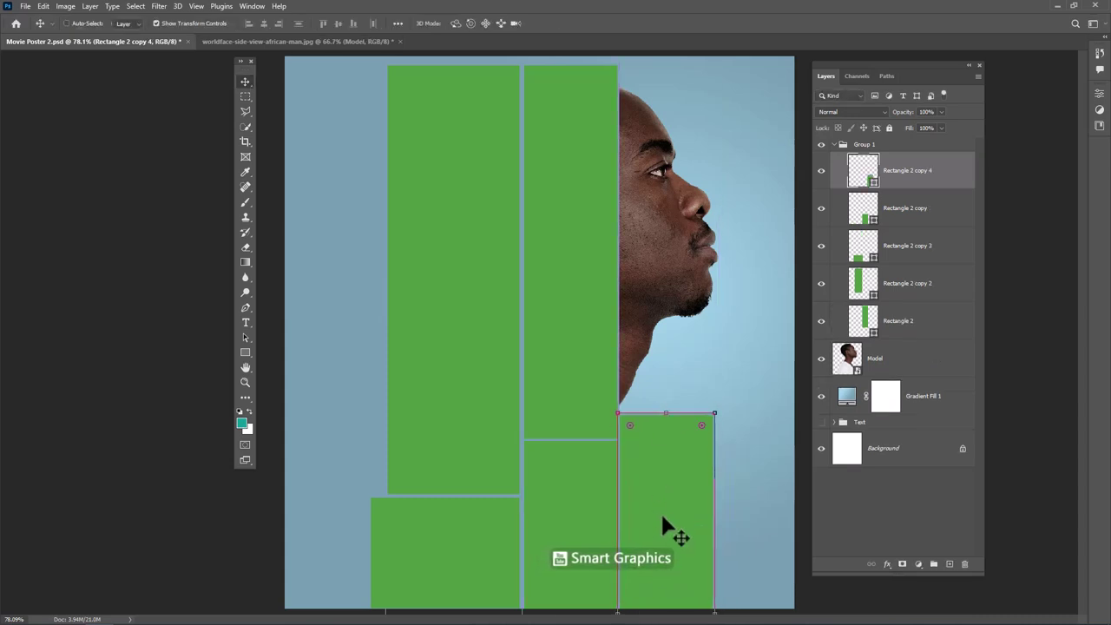
ctrl+click(595, 297)
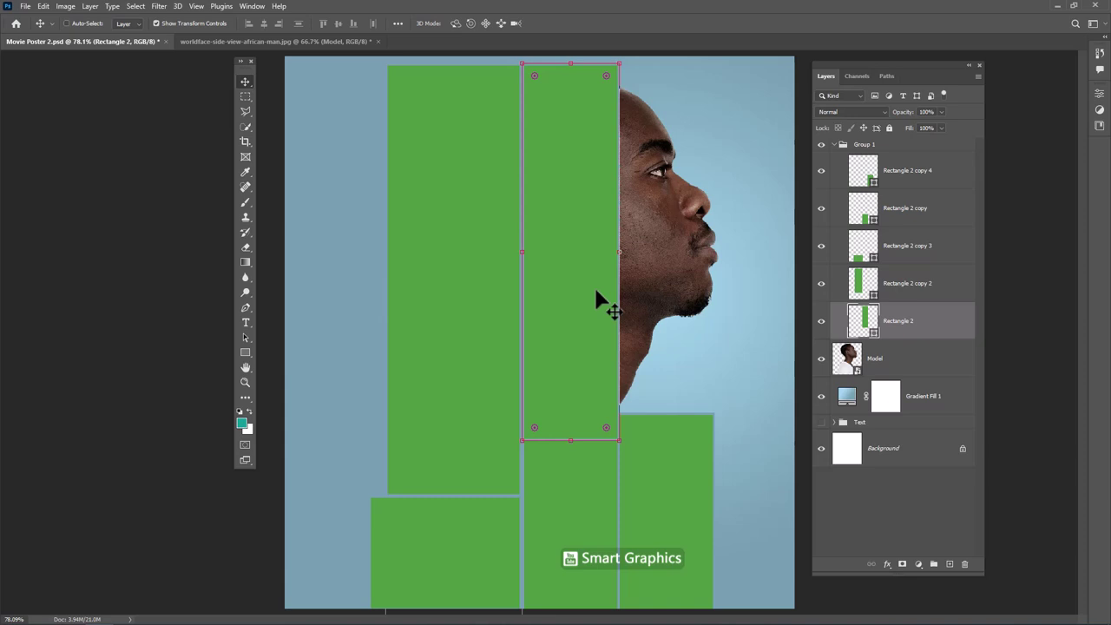
click(821, 323)
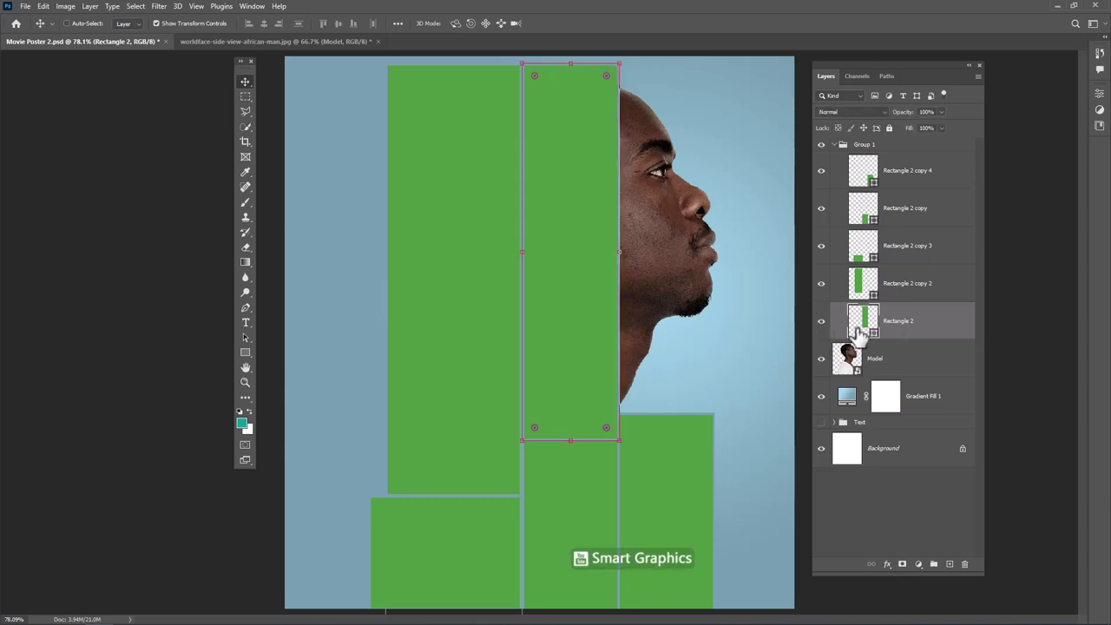
Place pexels-nappy-935951 over the middle strip, scale it to cover, and clip it there
key(alt+Tab)
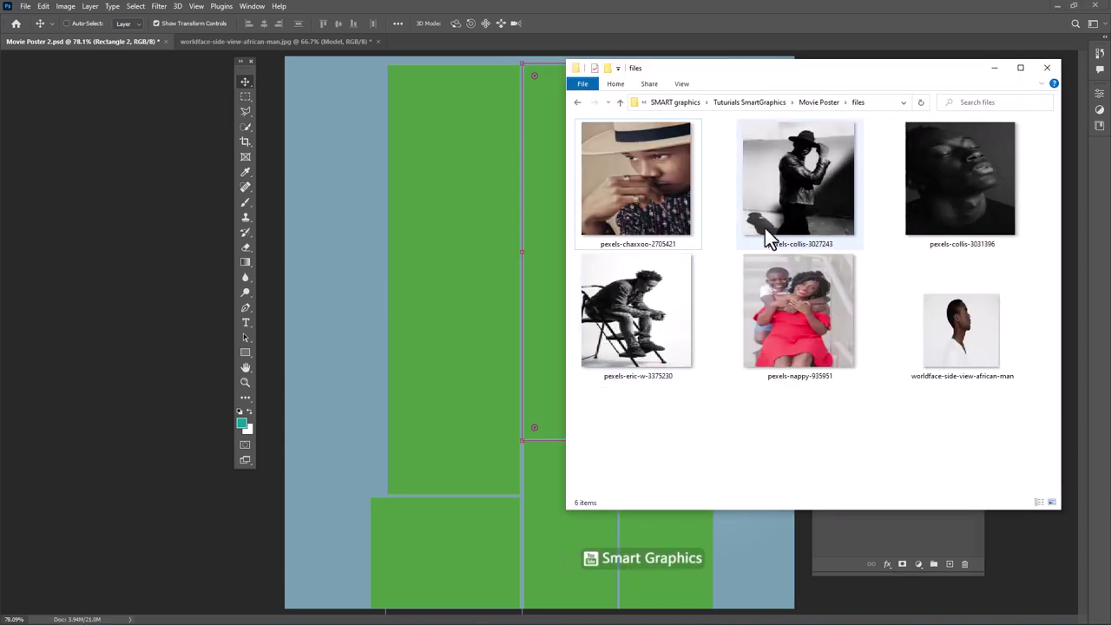
drag(825, 338, 547, 320)
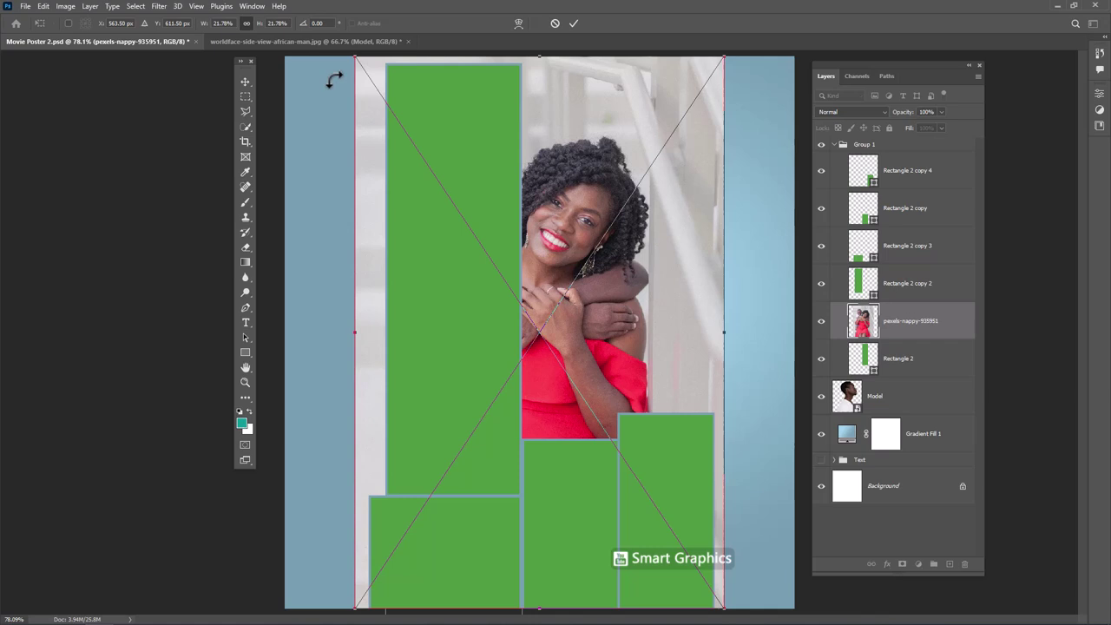
mouse_move(355, 59)
mouse_down()
mouse_move(612, 343)
mouse_move(642, 392)
mouse_move(556, 74)
mouse_up()
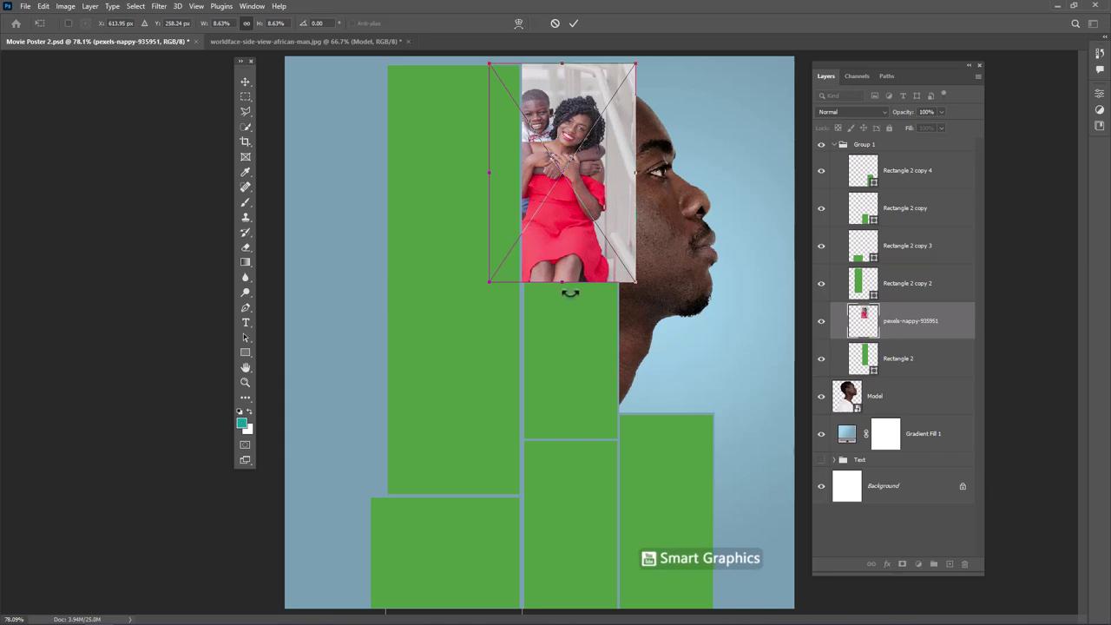
drag(562, 283, 575, 507)
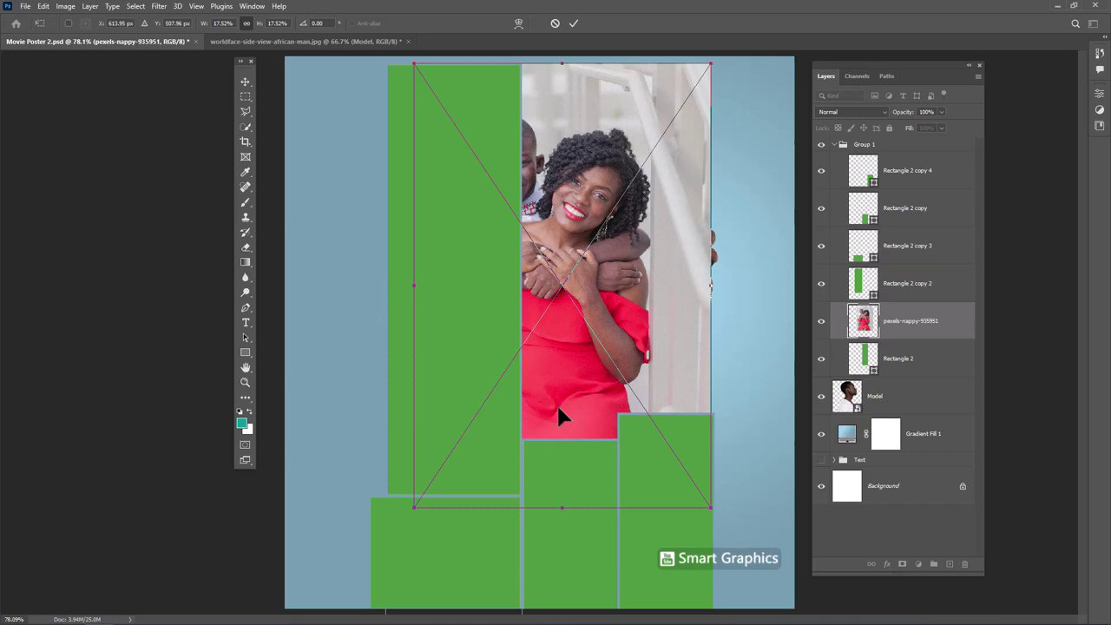
drag(558, 412, 588, 413)
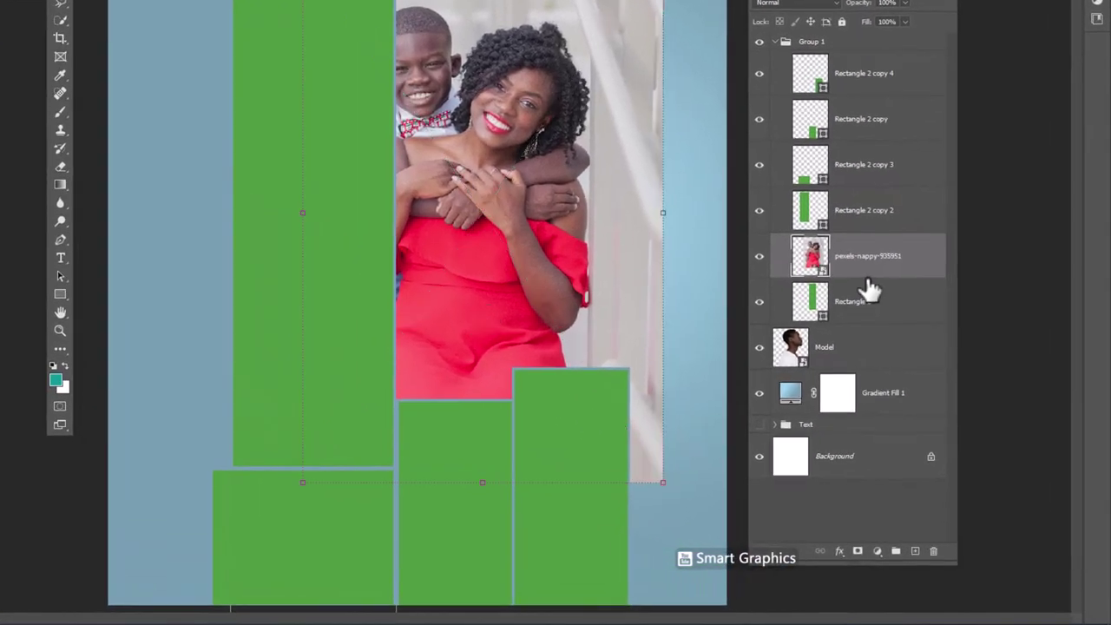
right_click(875, 273)
click(894, 330)
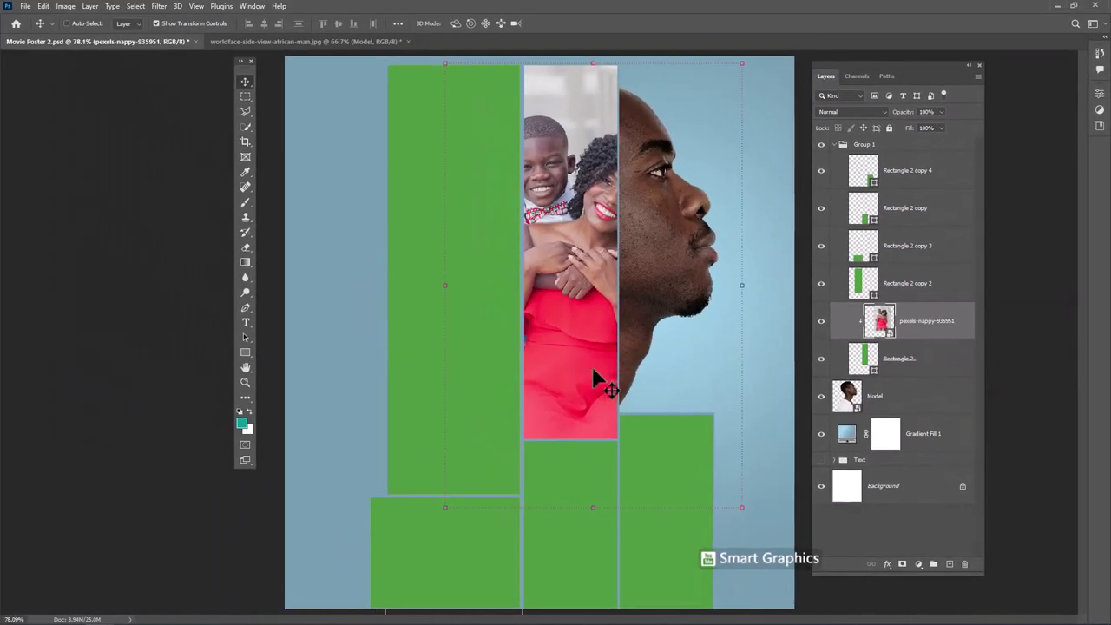
Place the man-in-hat photo and clip it into the left tall strip
click(442, 367)
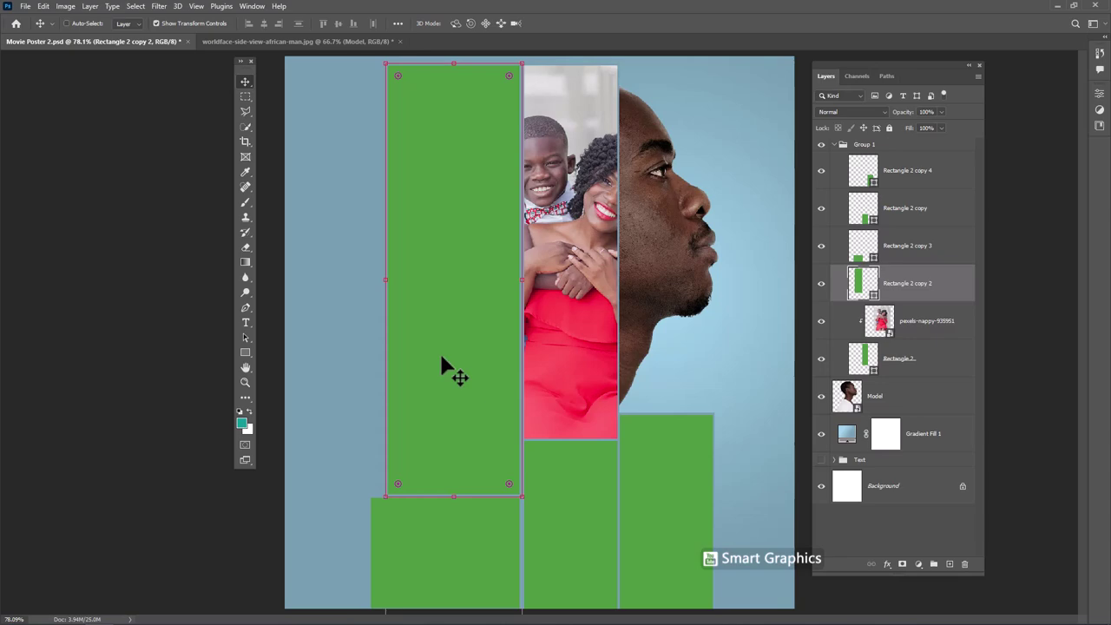
drag(638, 173, 455, 317)
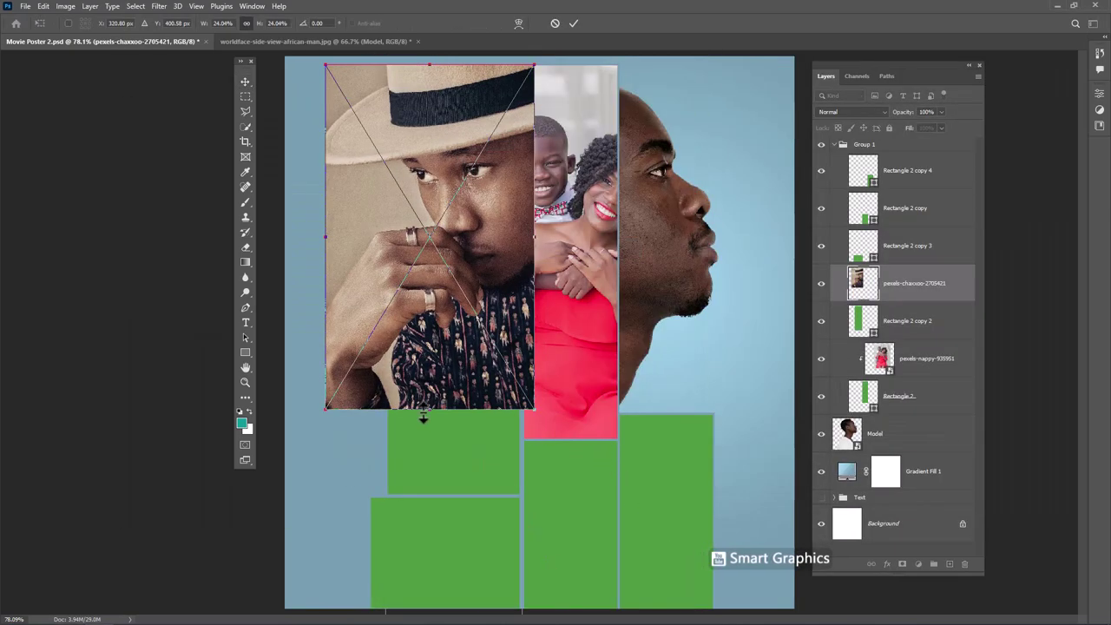
key(Return)
alt+click(874, 302)
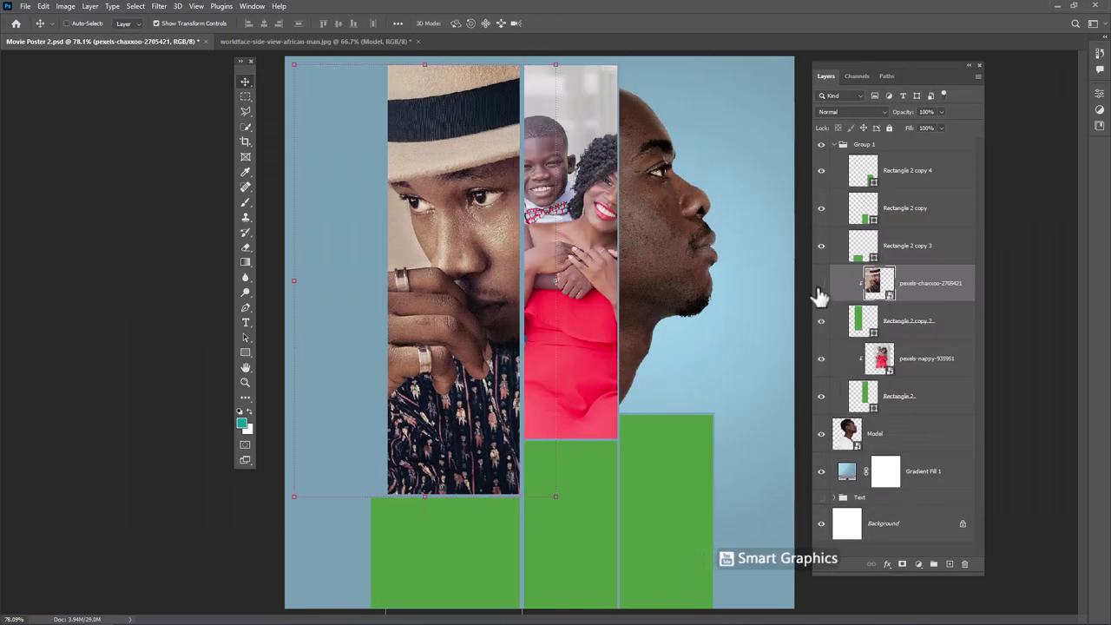
Place, resize and clip the dark portrait into the bottom-left block
click(481, 417)
key(alt+Tab)
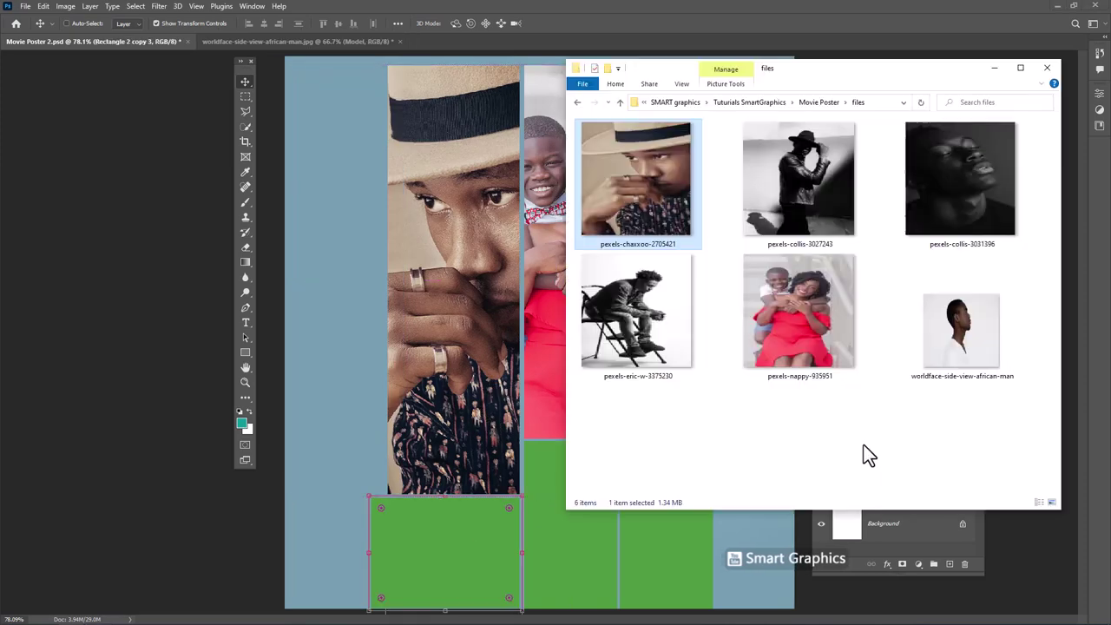
drag(959, 178, 484, 576)
drag(416, 556, 370, 563)
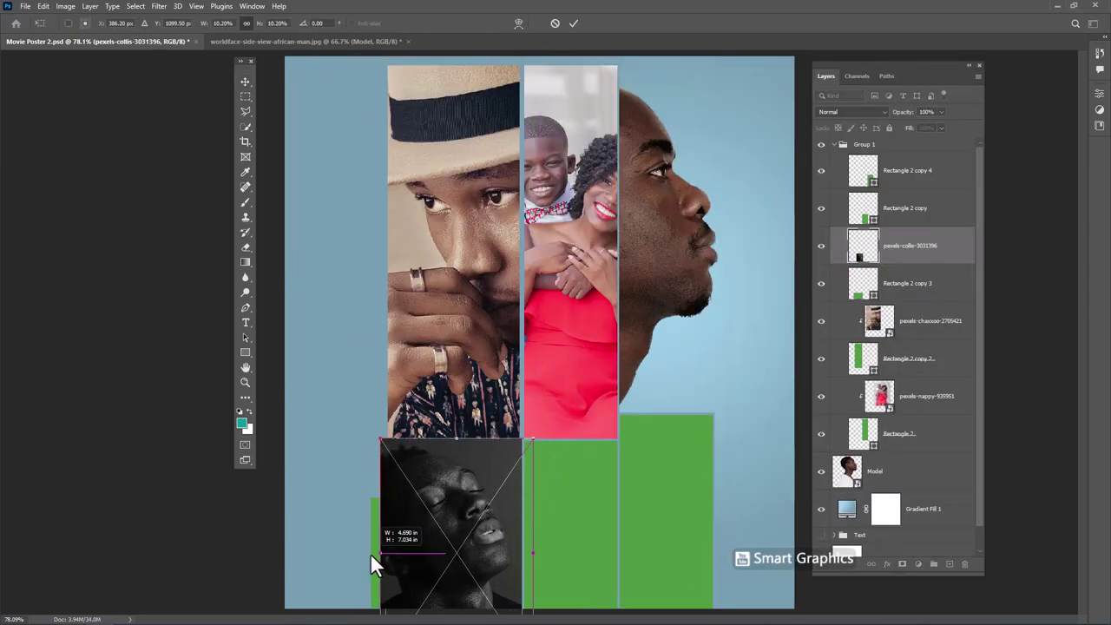
key(Return)
alt+click(876, 264)
Scale the standing man photo over the bottom-middle block and clip it with Ctrl+Alt+G
key(alt+Tab)
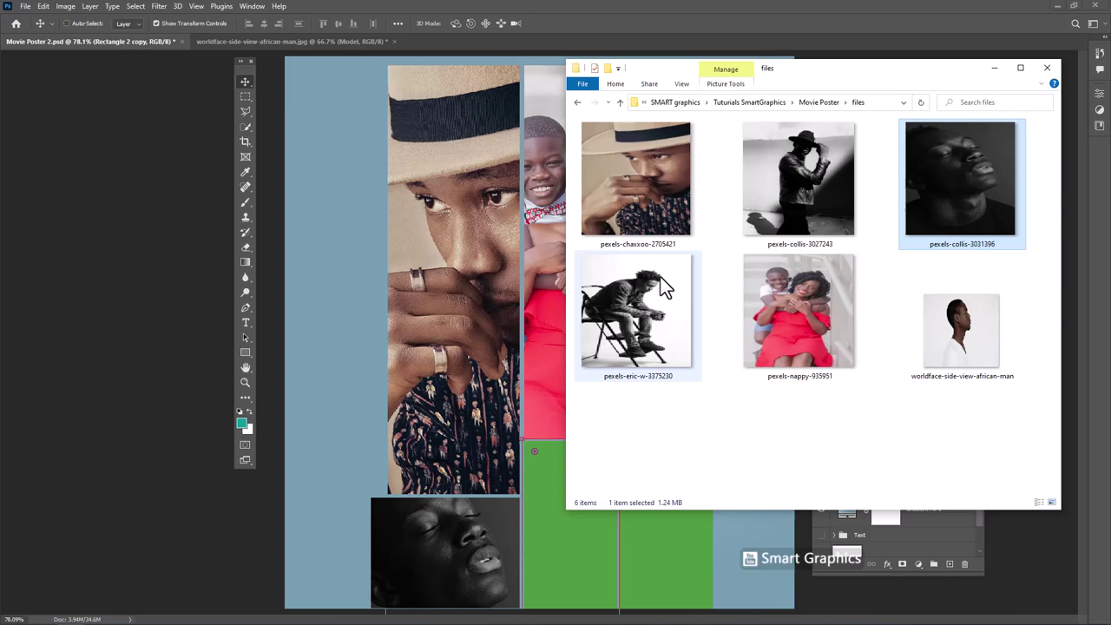
drag(799, 177, 555, 347)
drag(335, 54, 446, 367)
drag(545, 486, 569, 512)
drag(569, 607, 574, 569)
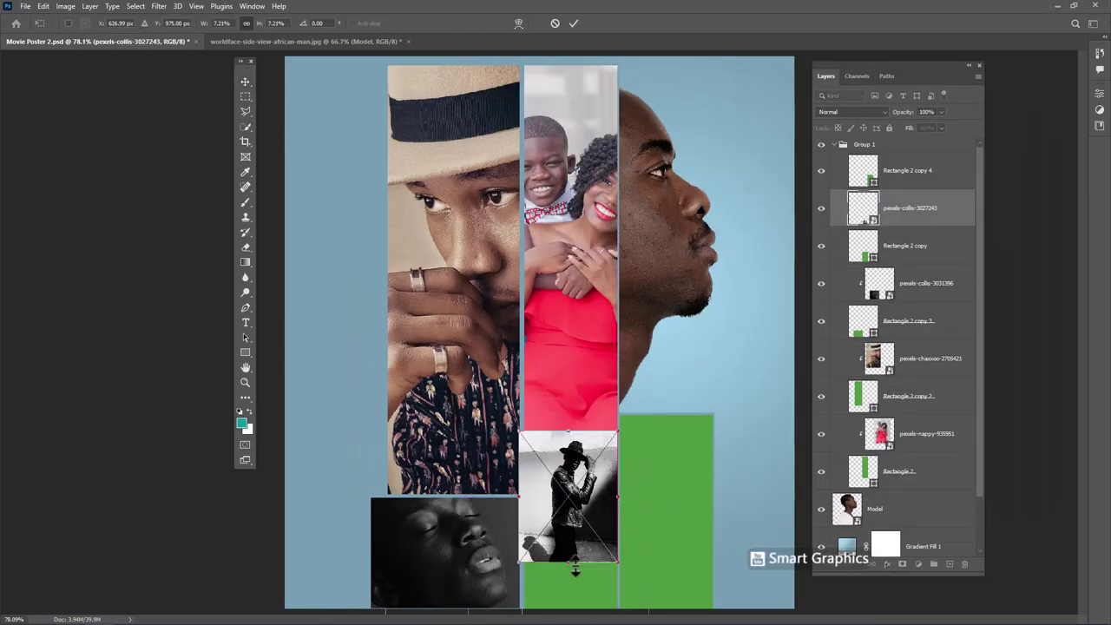
key(Return)
key(ctrl+alt+g)
Fit the seated man photo to the lower-right block, clip it, and shift it right
click(868, 174)
key(alt+Tab)
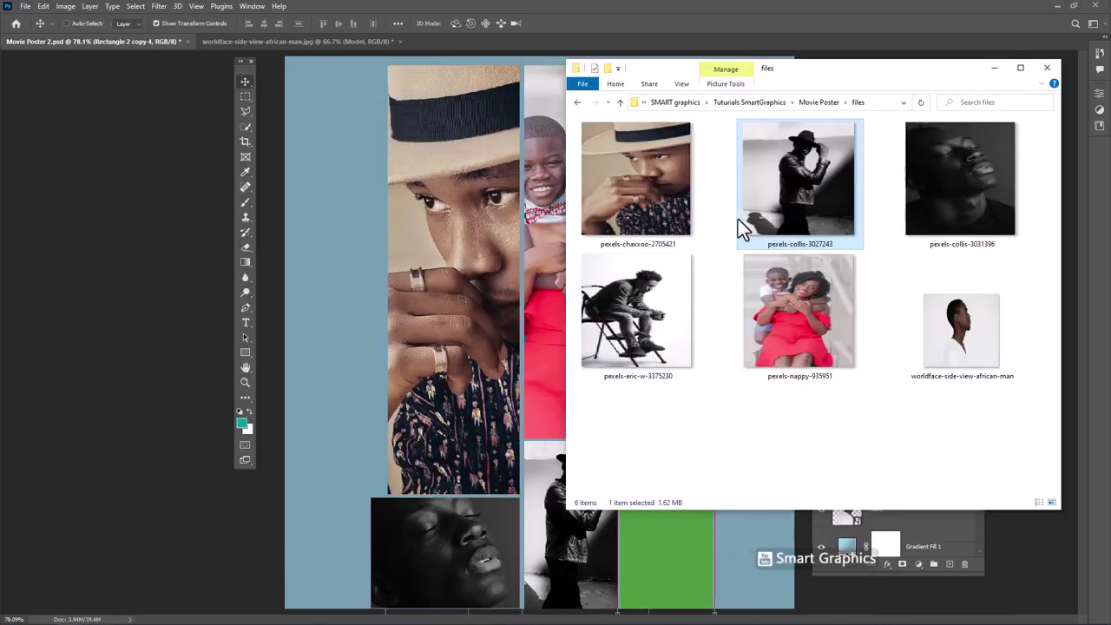
drag(636, 313, 549, 387)
drag(372, 67, 607, 434)
drag(664, 607, 629, 612)
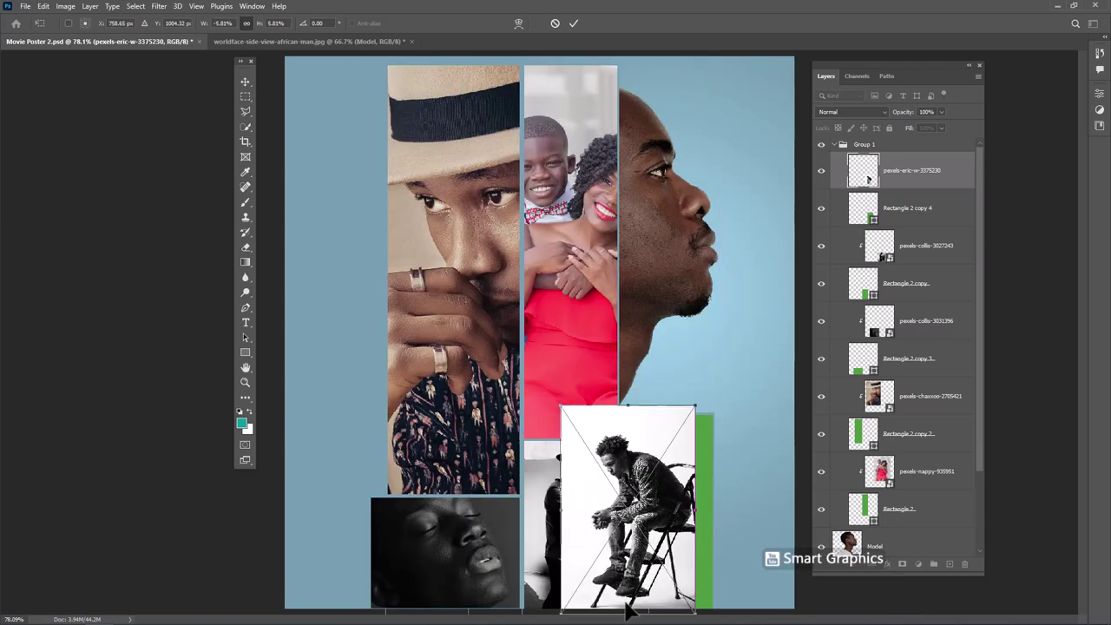
key(Return)
key(ctrl+alt+g)
drag(656, 572, 675, 572)
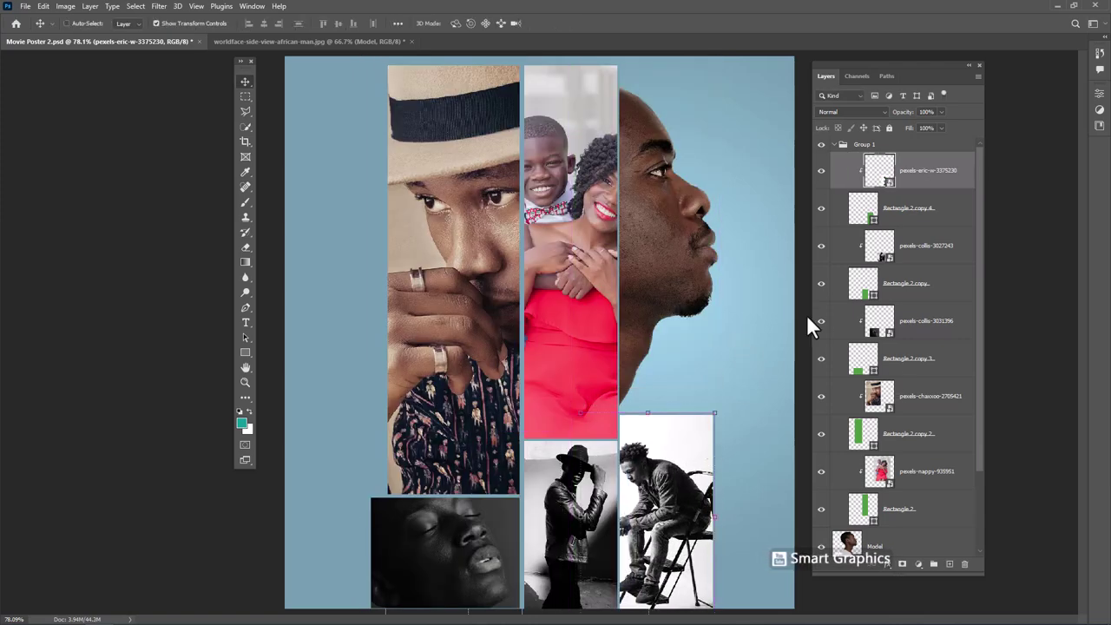
Nudge the man-in-hat strip slightly right
click(930, 371)
click(949, 433)
key(Right)
key(Right)
key(Right)
click(933, 321)
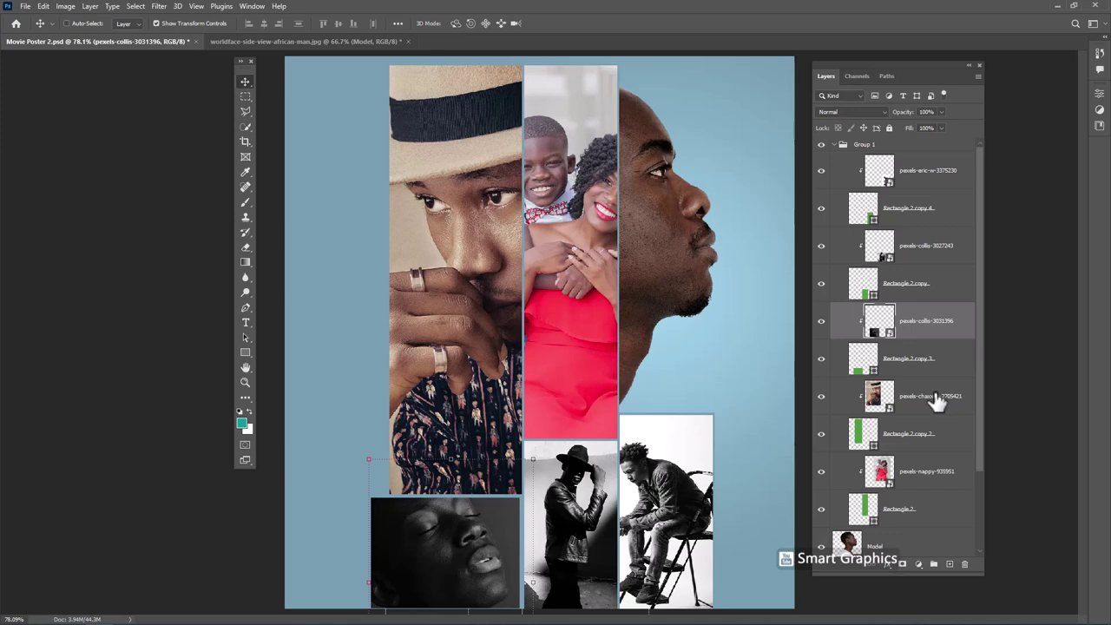
click(932, 378)
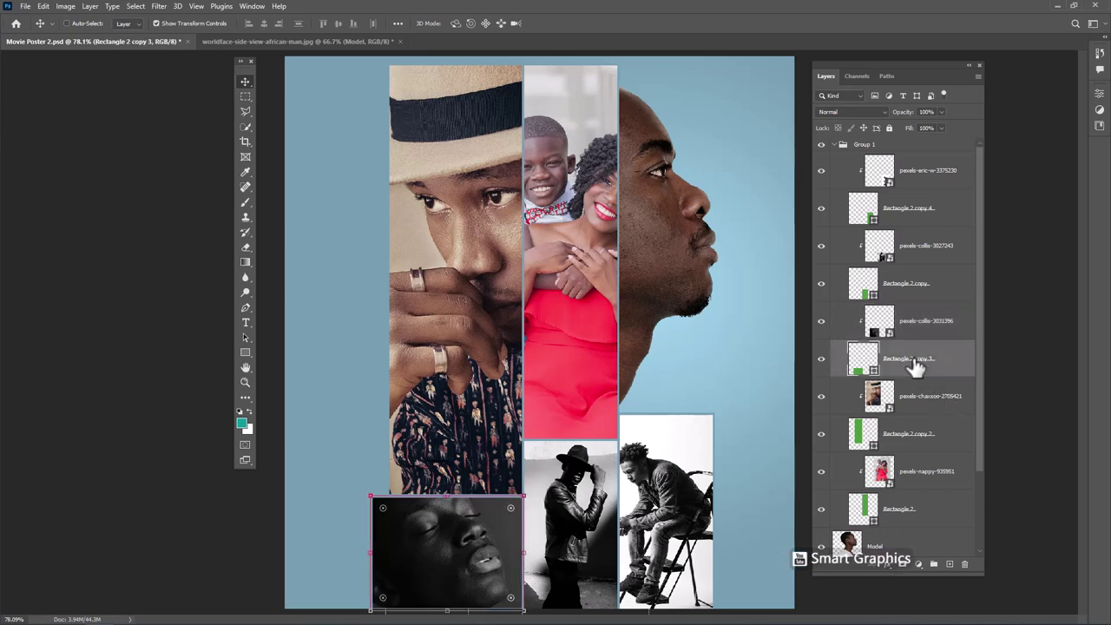
Convert the photo grid group into a smart object and rename it Photos
click(833, 145)
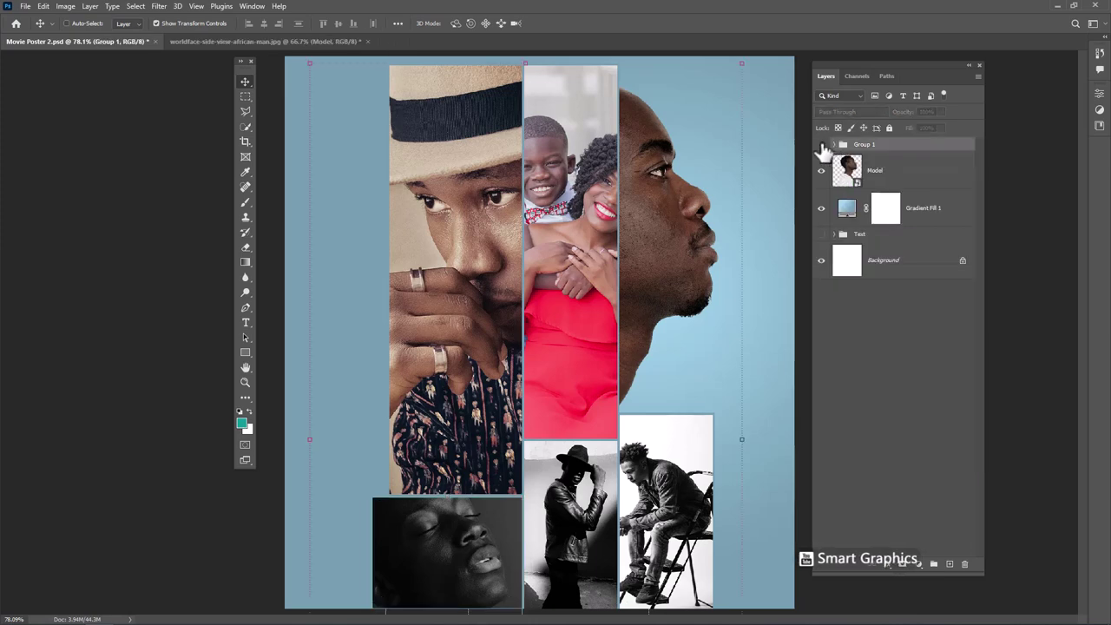
click(821, 145)
click(821, 145)
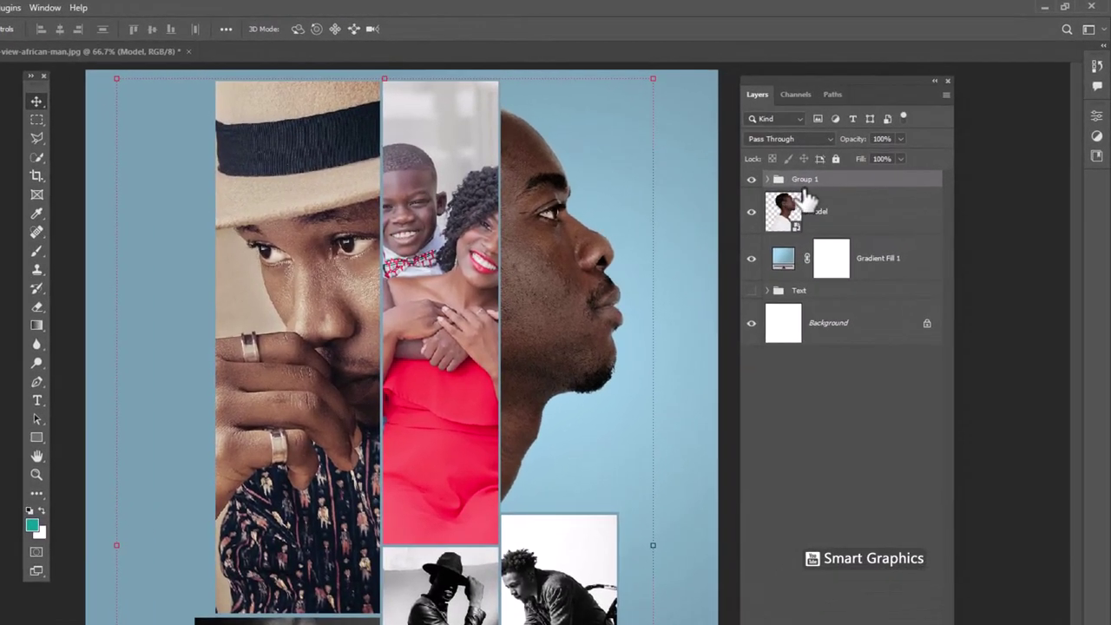
right_click(825, 189)
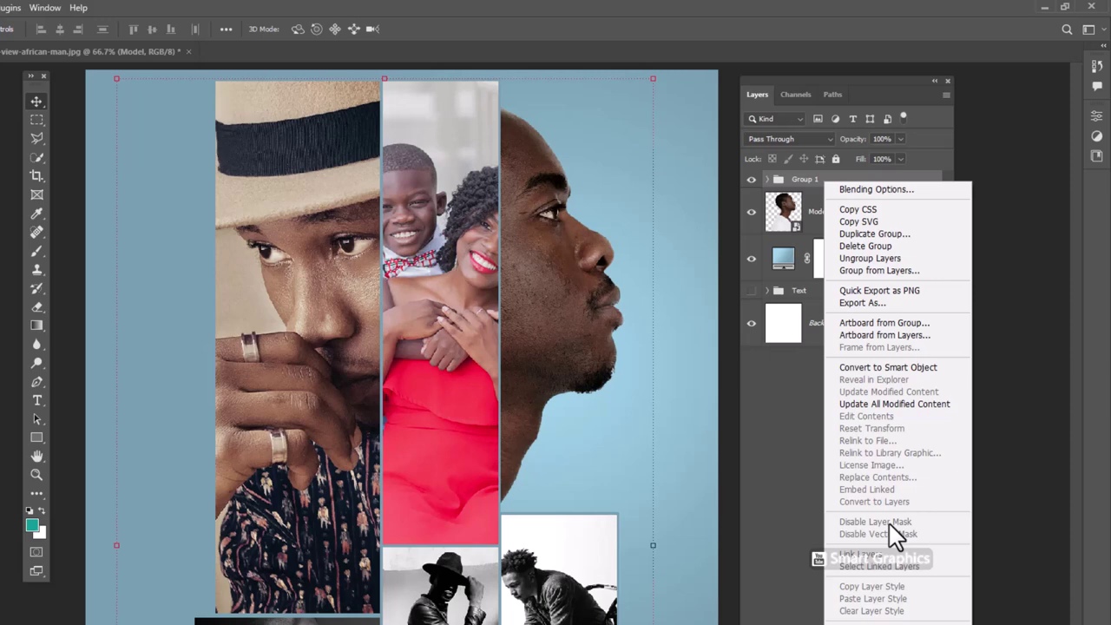
click(889, 368)
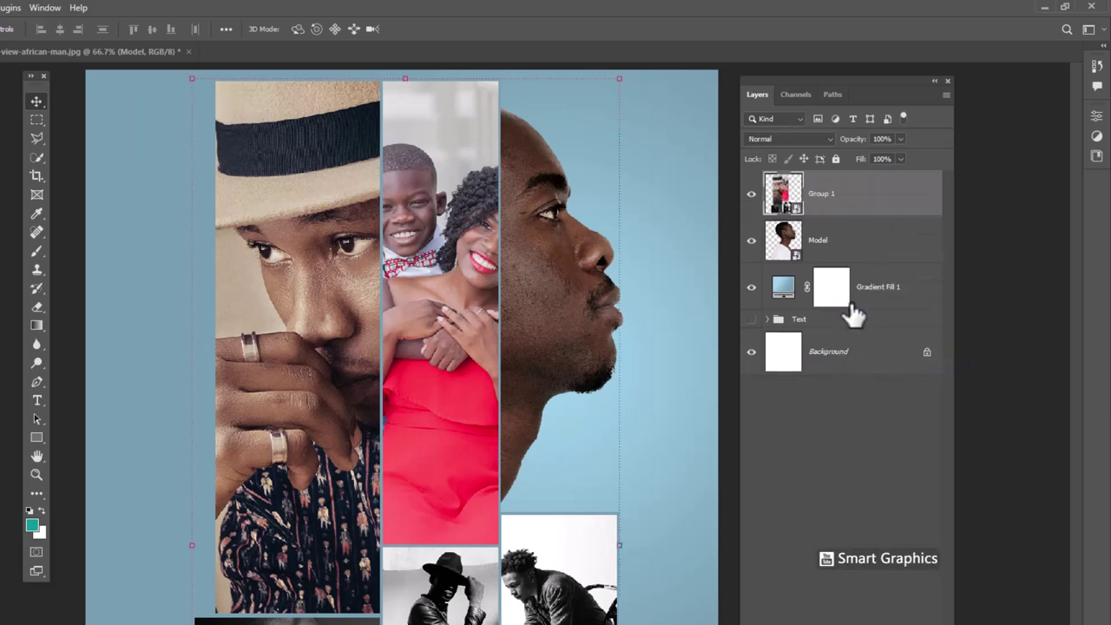
double_click(825, 195)
text(Photos)
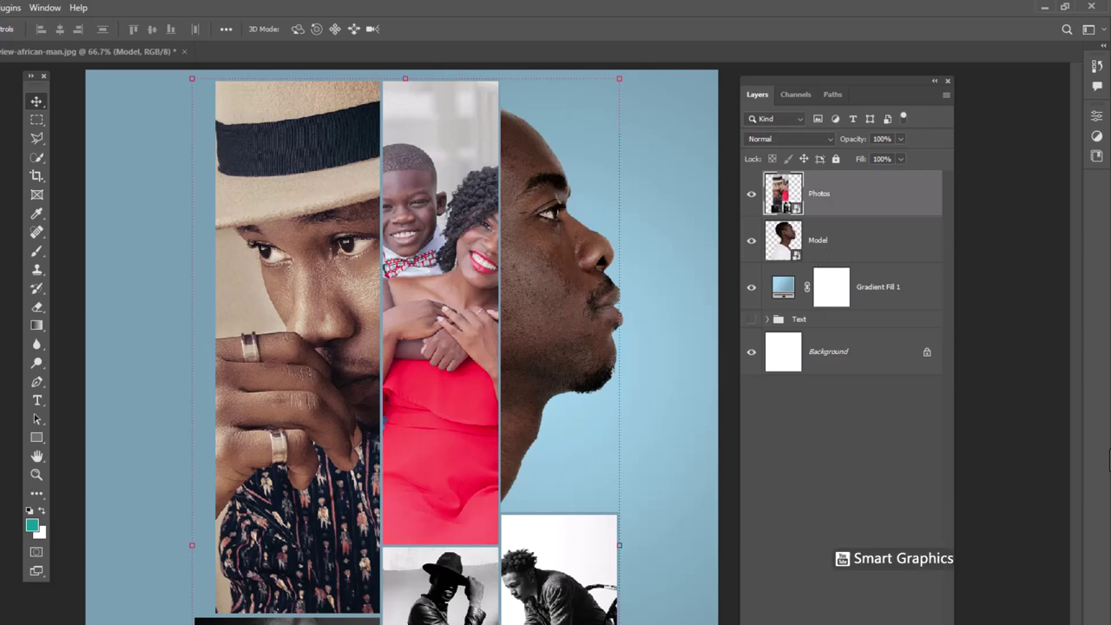
Clip the Photos layer to the Model layer's silhouette
click(752, 194)
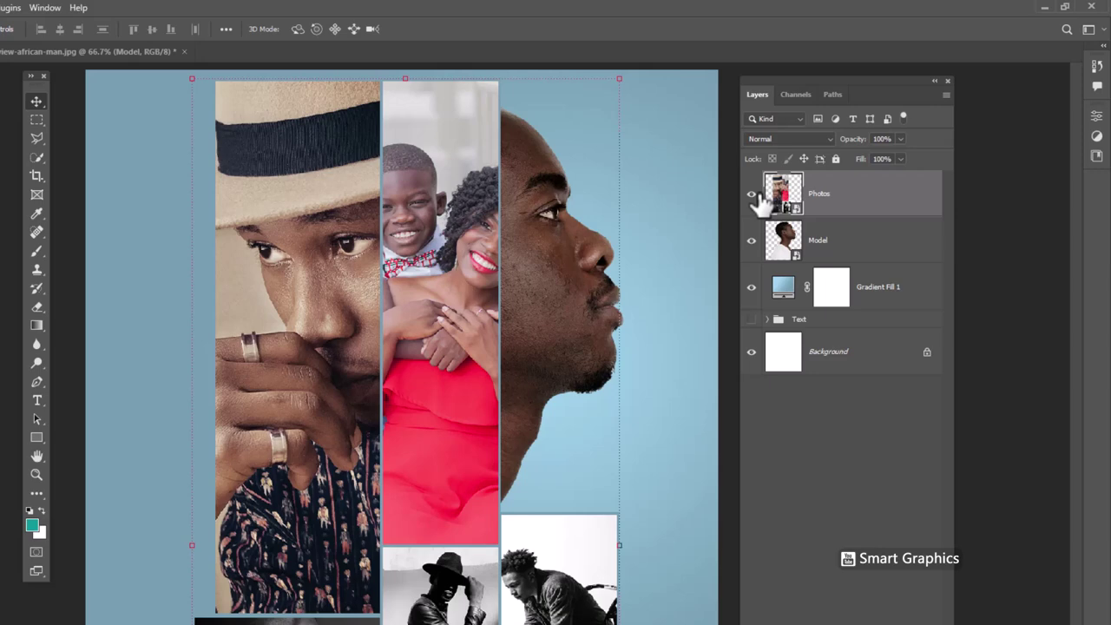
right_click(866, 208)
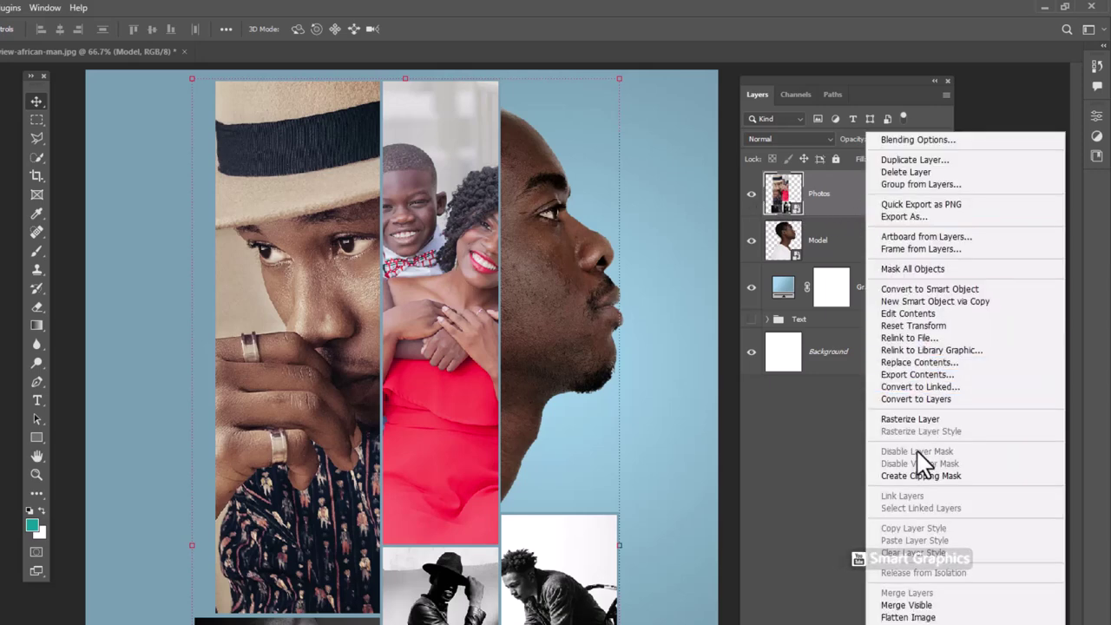
click(907, 476)
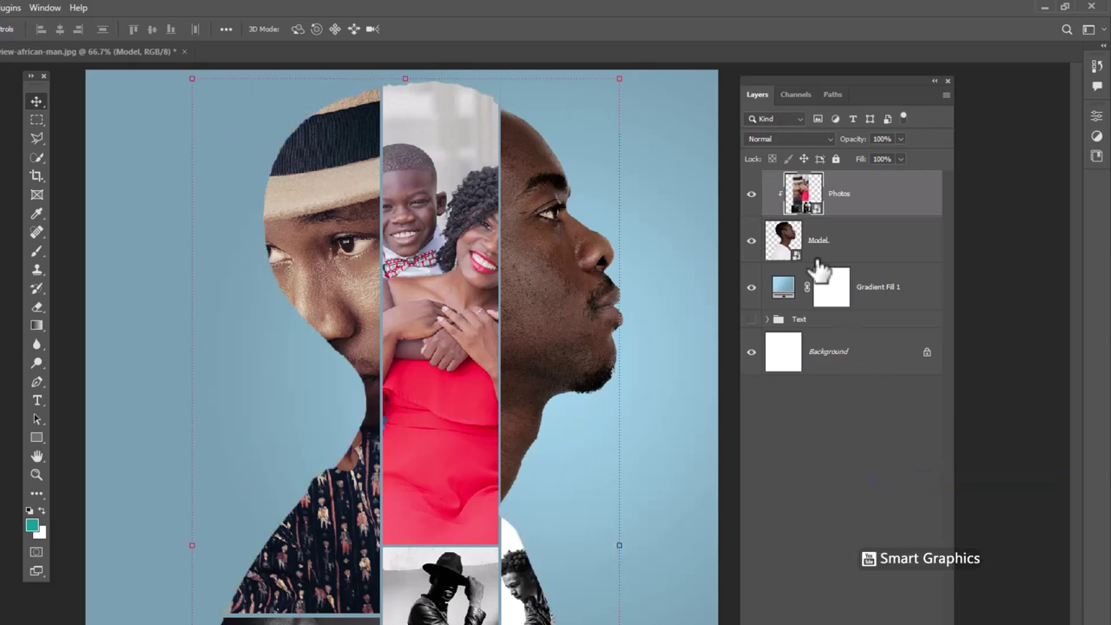
Open the Photos smart object's contents and add a Color Balance adjustment layer
double_click(804, 198)
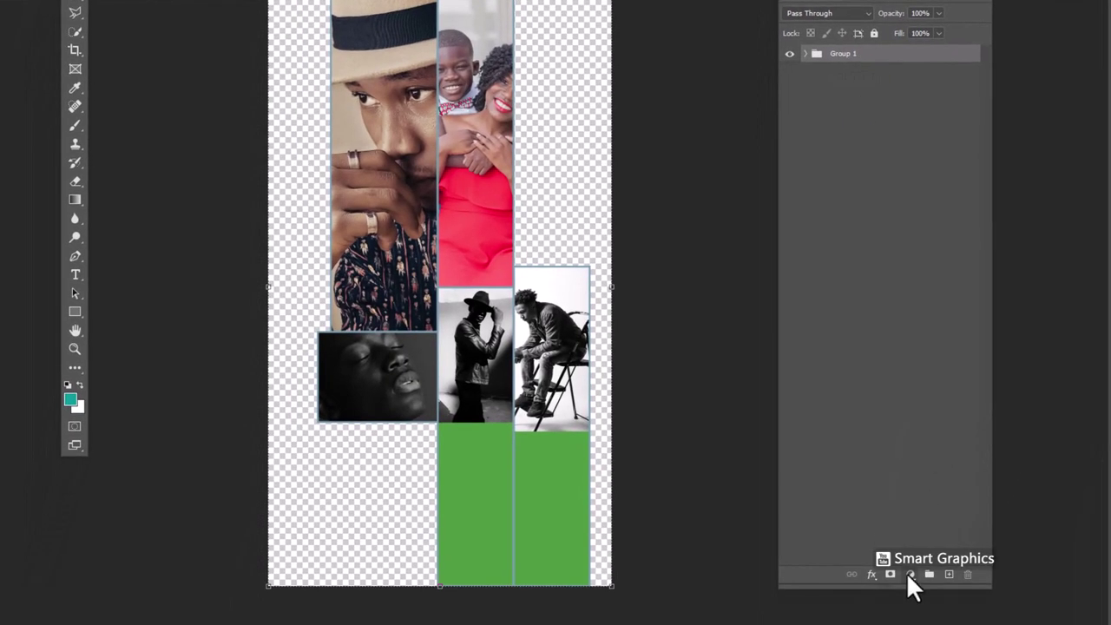
click(909, 575)
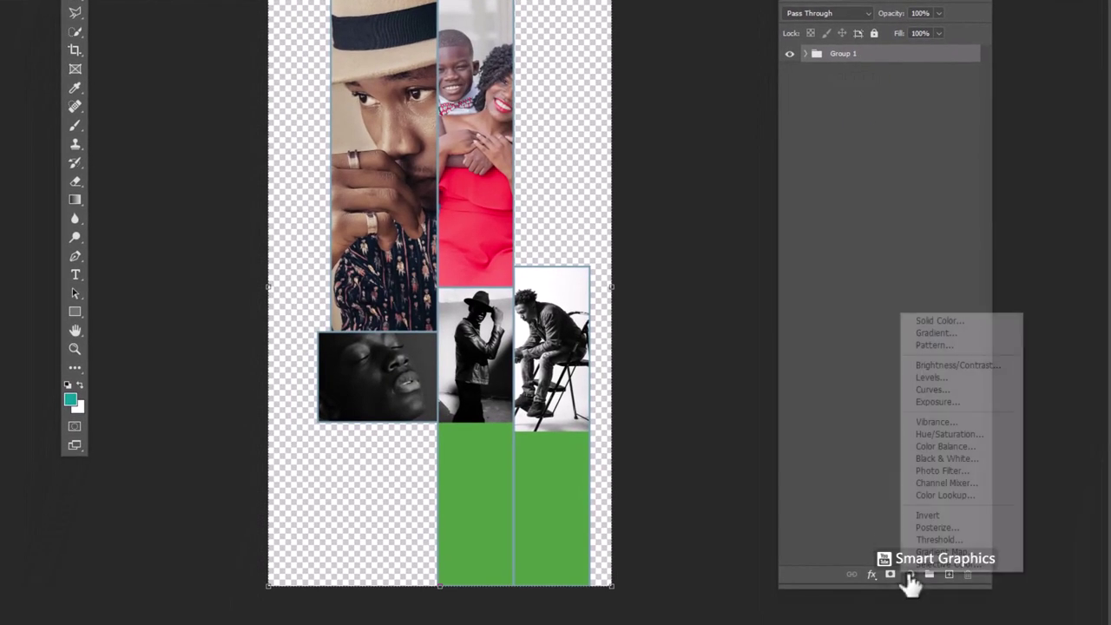
click(938, 447)
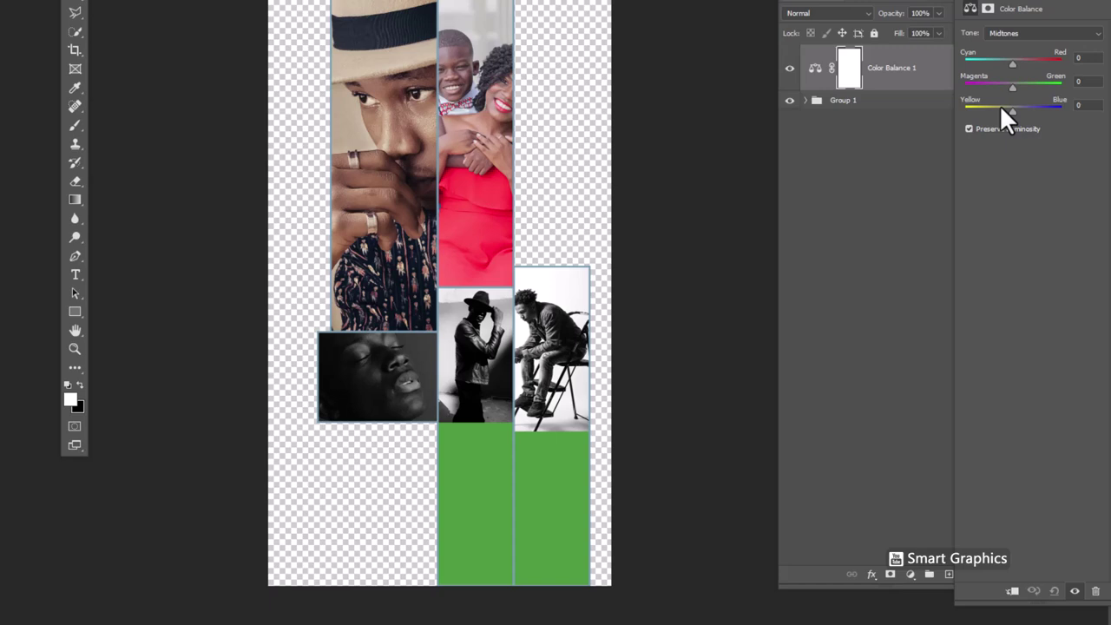
drag(1086, 7, 735, 10)
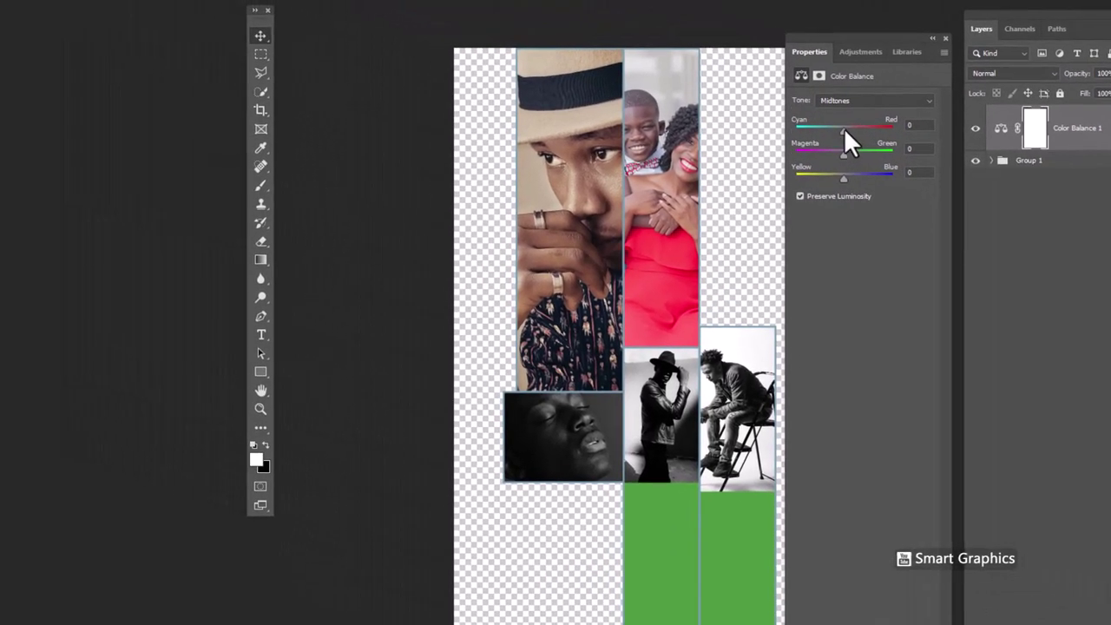
Set Color Balance to Cyan -100 and Blue +97, fine-tuning Magenta/Green
drag(843, 127, 796, 128)
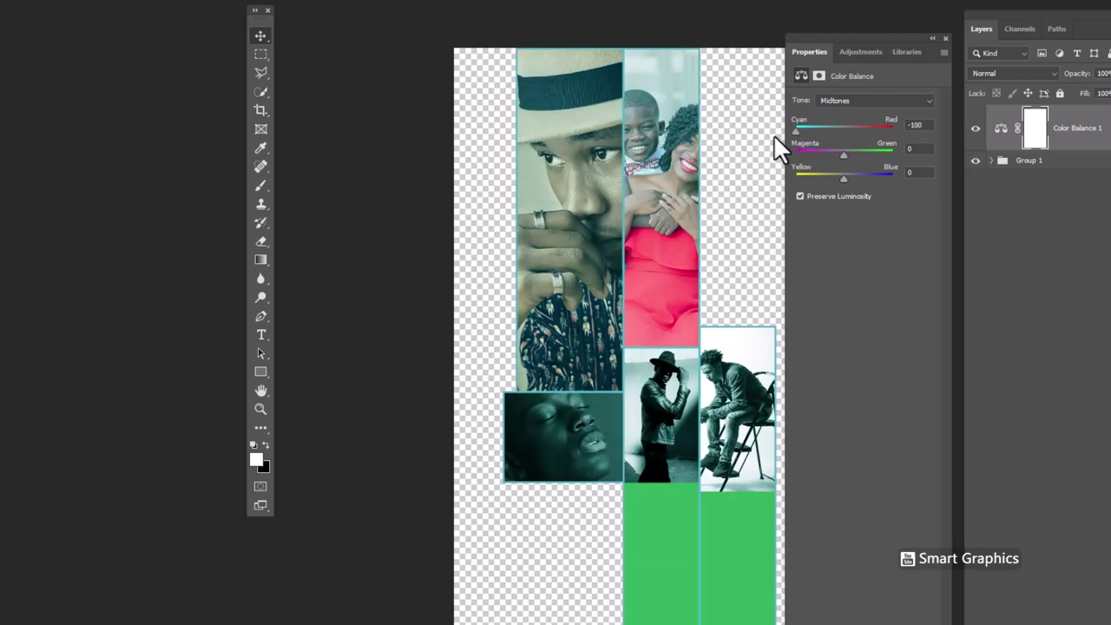
mouse_move(843, 154)
mouse_down()
mouse_move(870, 156)
mouse_move(817, 157)
mouse_move(843, 156)
mouse_move(824, 178)
mouse_move(869, 181)
mouse_up()
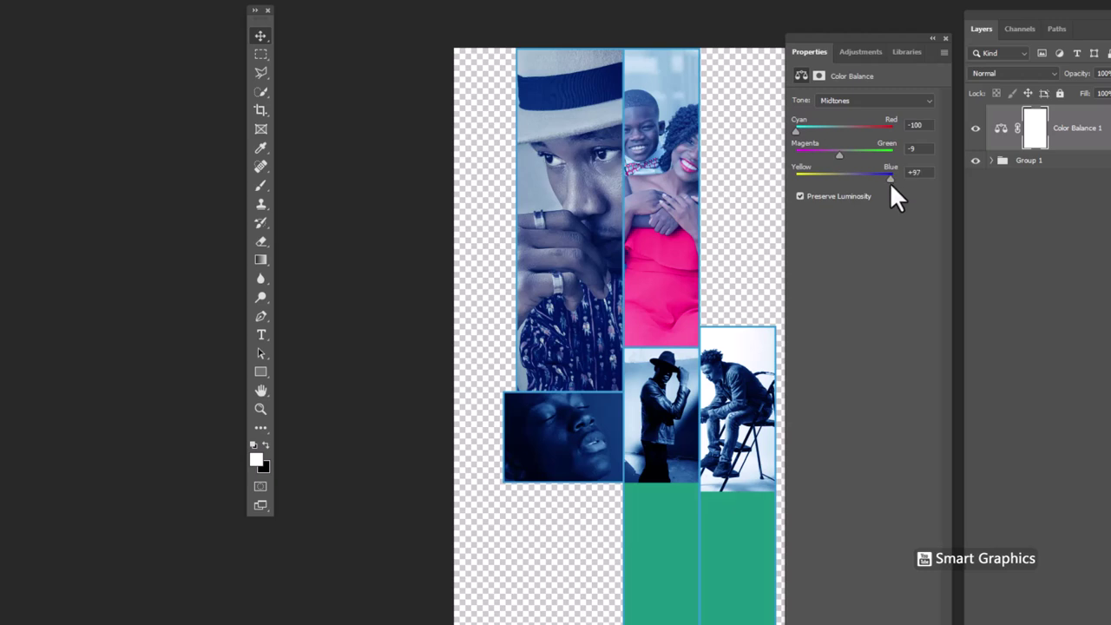
mouse_move(806, 132)
mouse_down()
mouse_move(817, 128)
mouse_move(792, 130)
mouse_move(871, 160)
mouse_move(858, 160)
mouse_up()
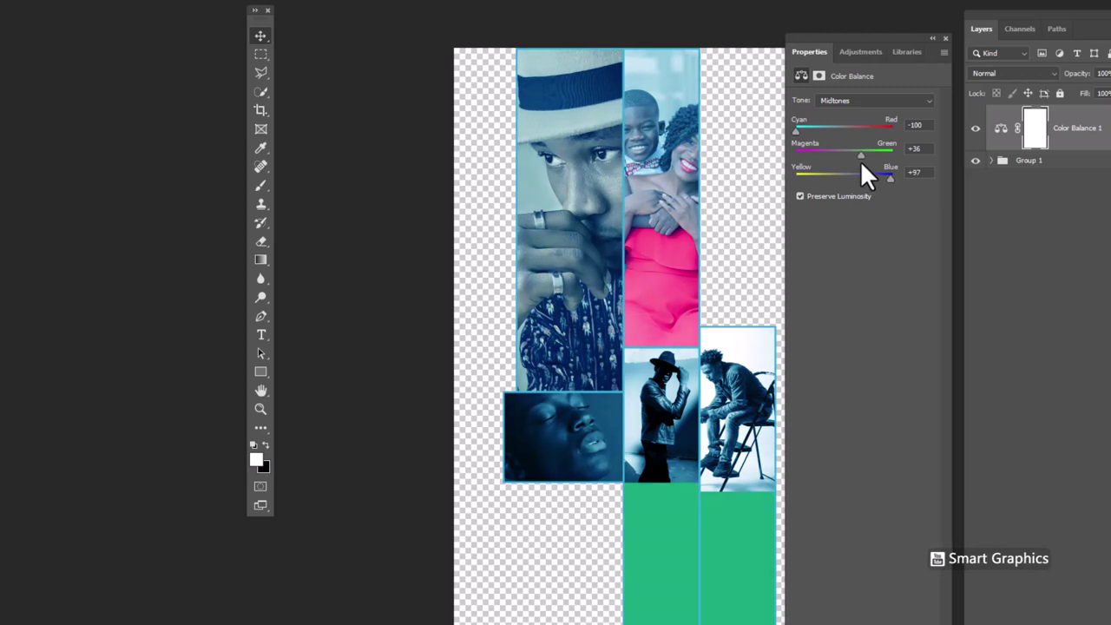
click(942, 37)
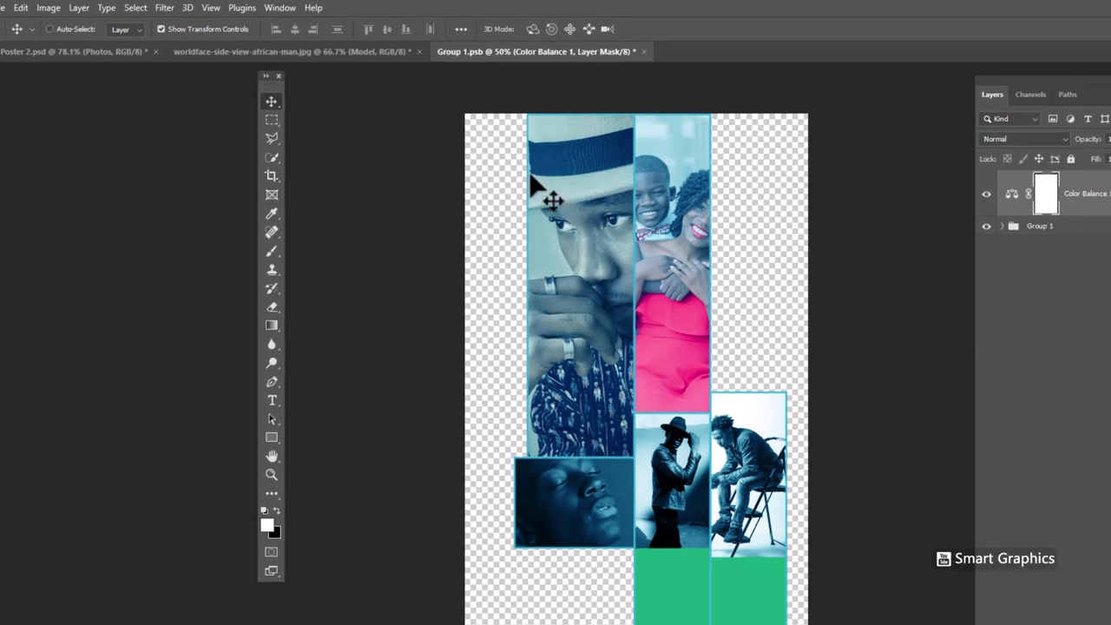
Close Group 1.psb saving changes, then select the Model layer in Movie Poster 2.psd
click(643, 52)
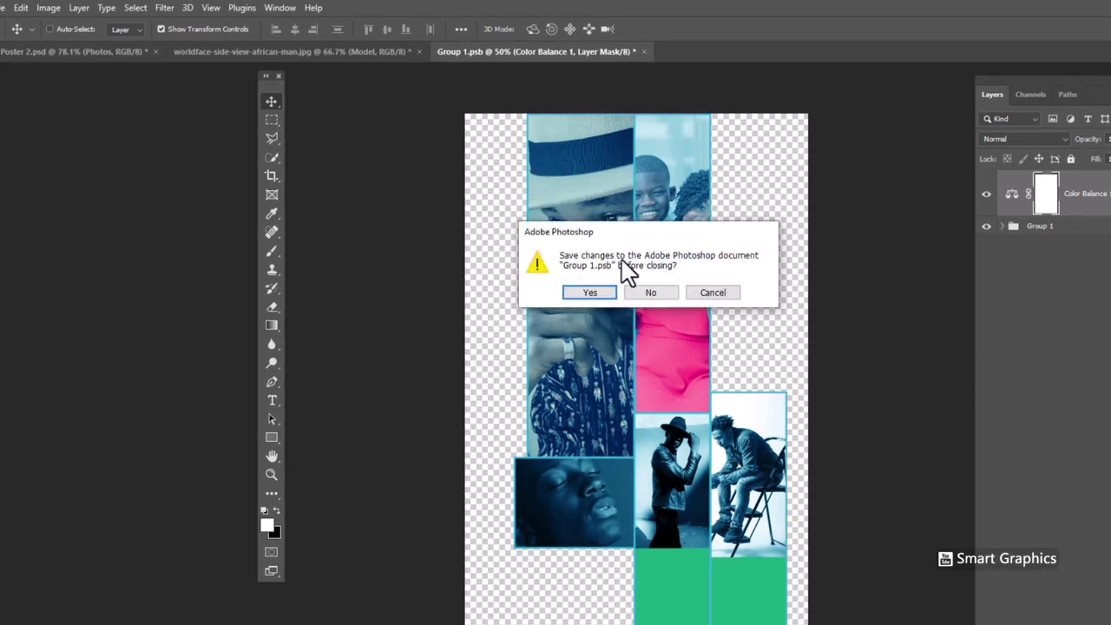
click(590, 292)
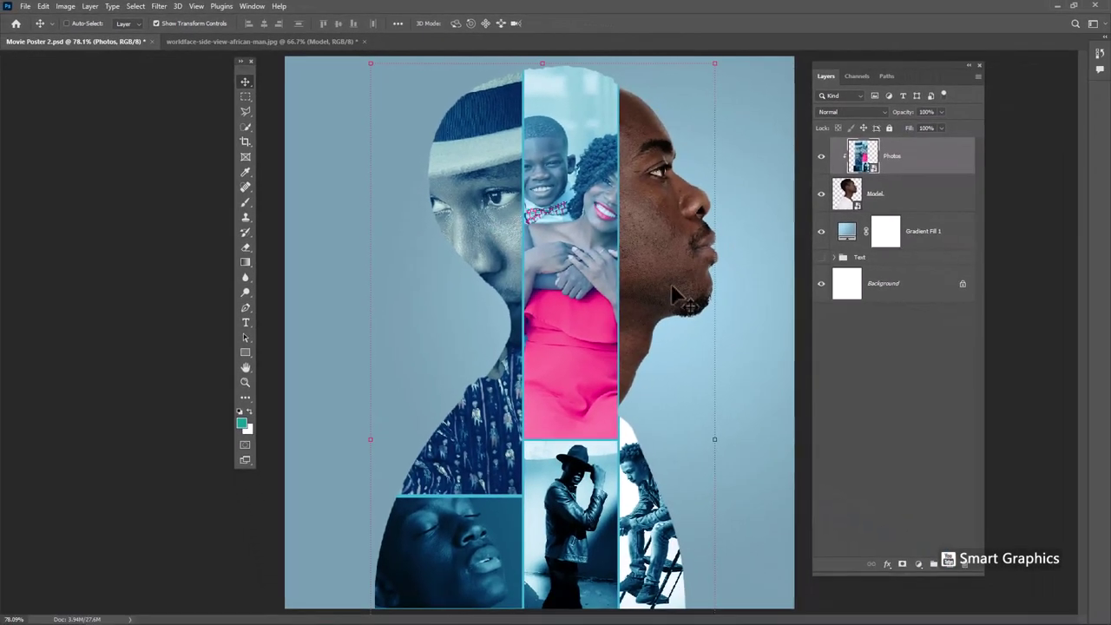
click(917, 203)
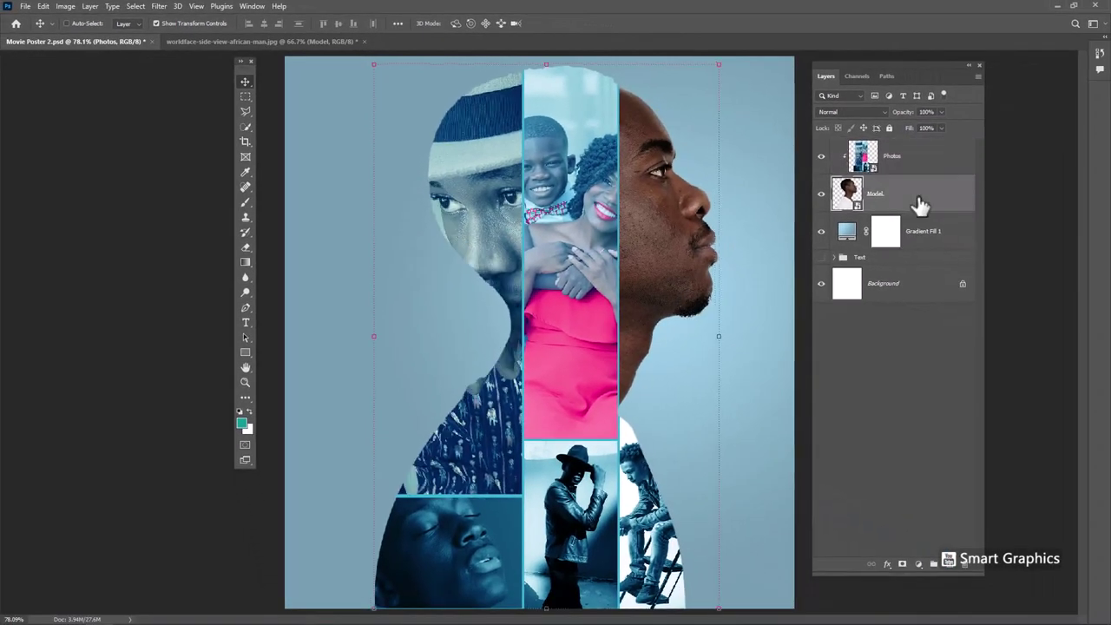
Paint a black 307 px Soft Round stroke on a new layer, then raise and show the Text group
click(950, 564)
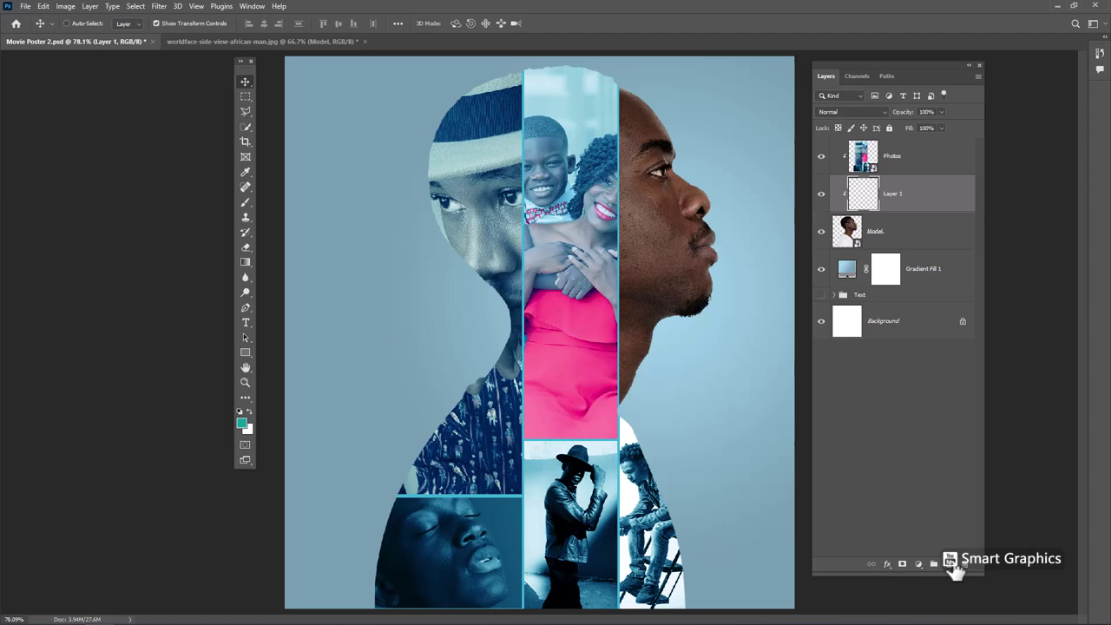
click(245, 201)
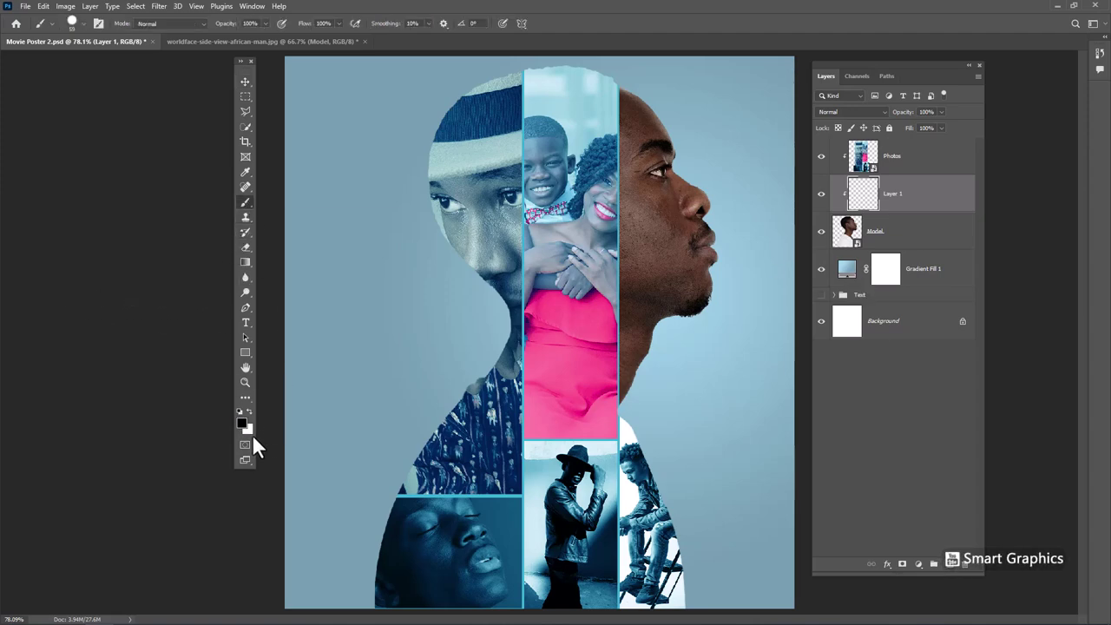
right_click(461, 301)
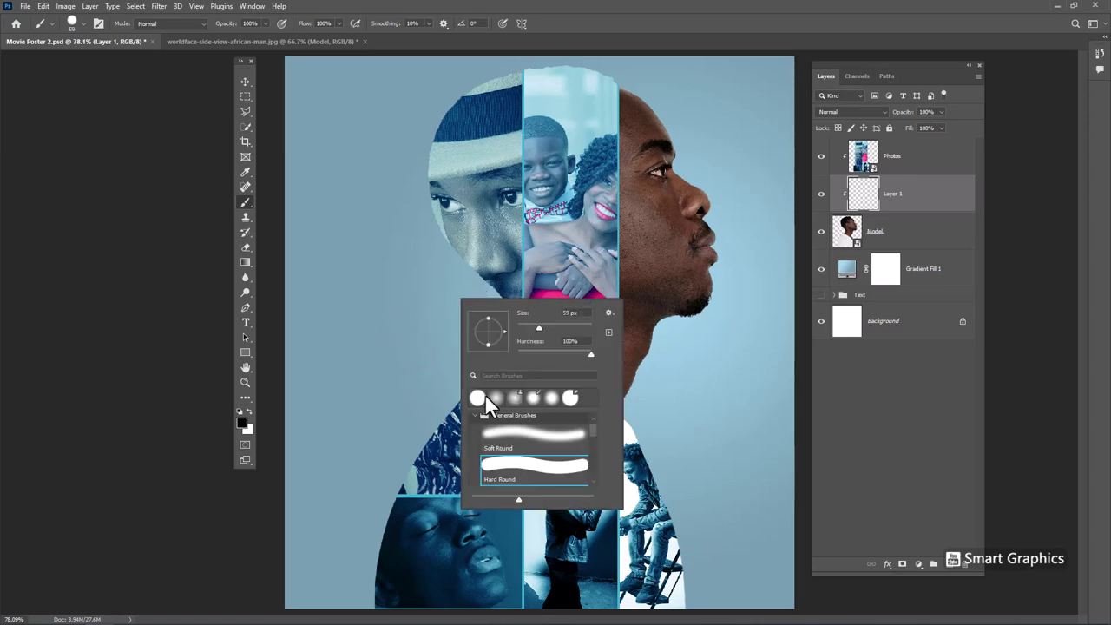
double_click(524, 449)
mouse_move(405, 198)
mouse_down()
mouse_move(477, 228)
mouse_move(464, 219)
mouse_up()
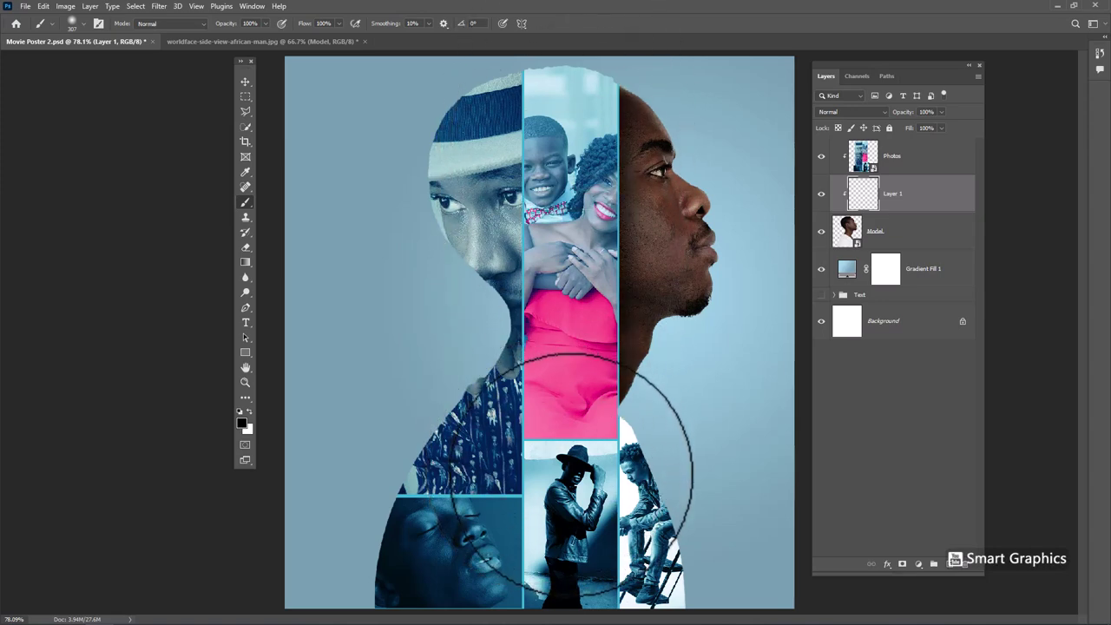
mouse_move(570, 475)
mouse_down()
mouse_move(471, 235)
mouse_move(533, 297)
mouse_move(545, 521)
mouse_move(521, 520)
mouse_up()
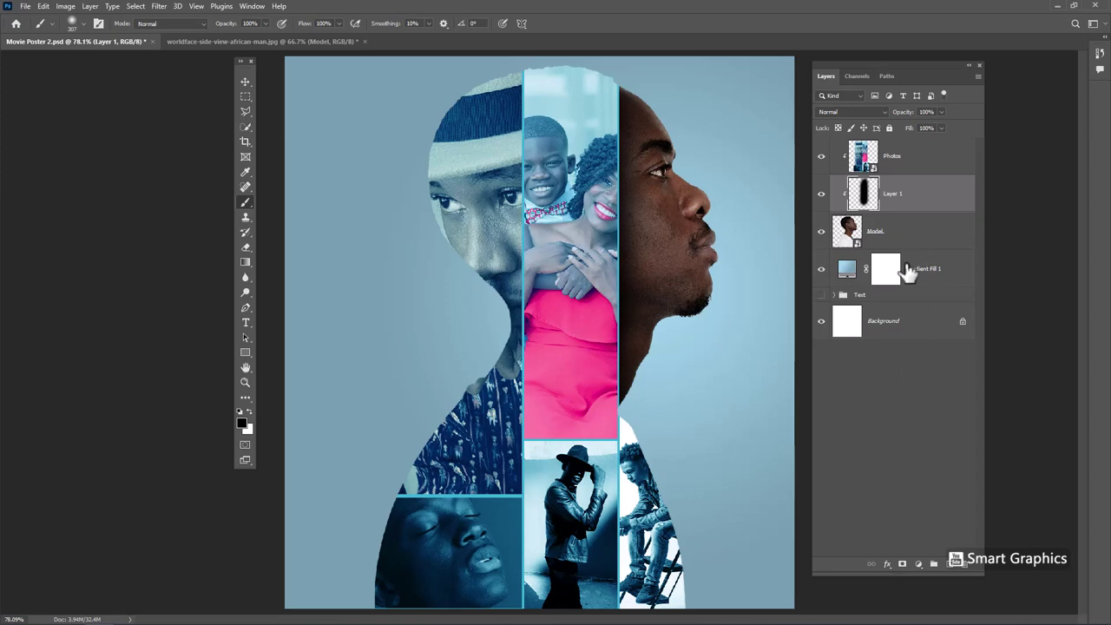
drag(899, 299, 885, 143)
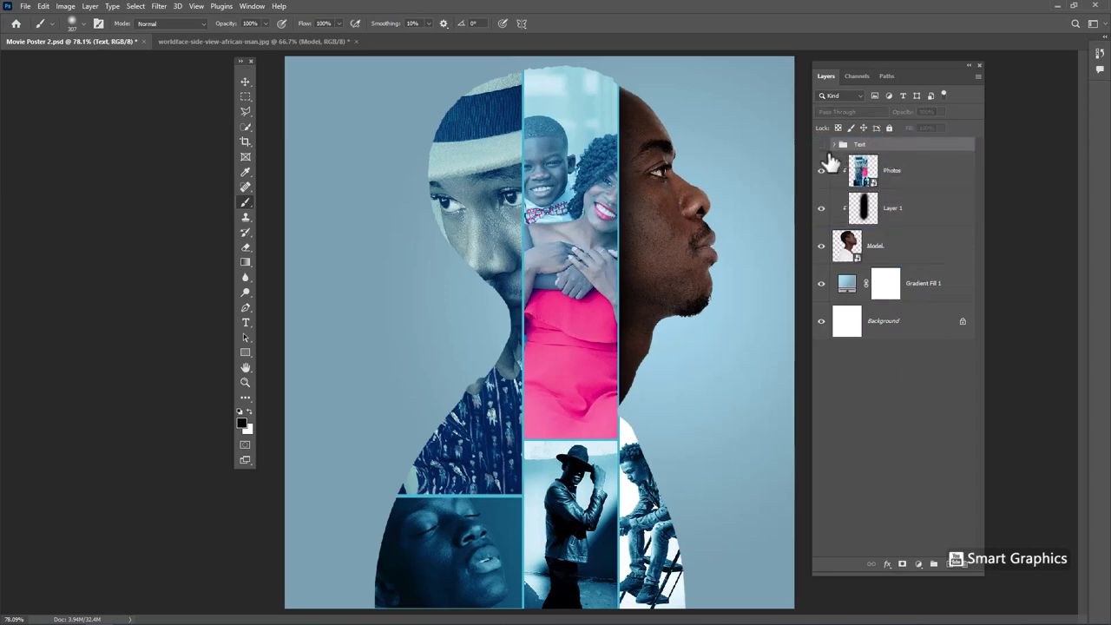
click(821, 144)
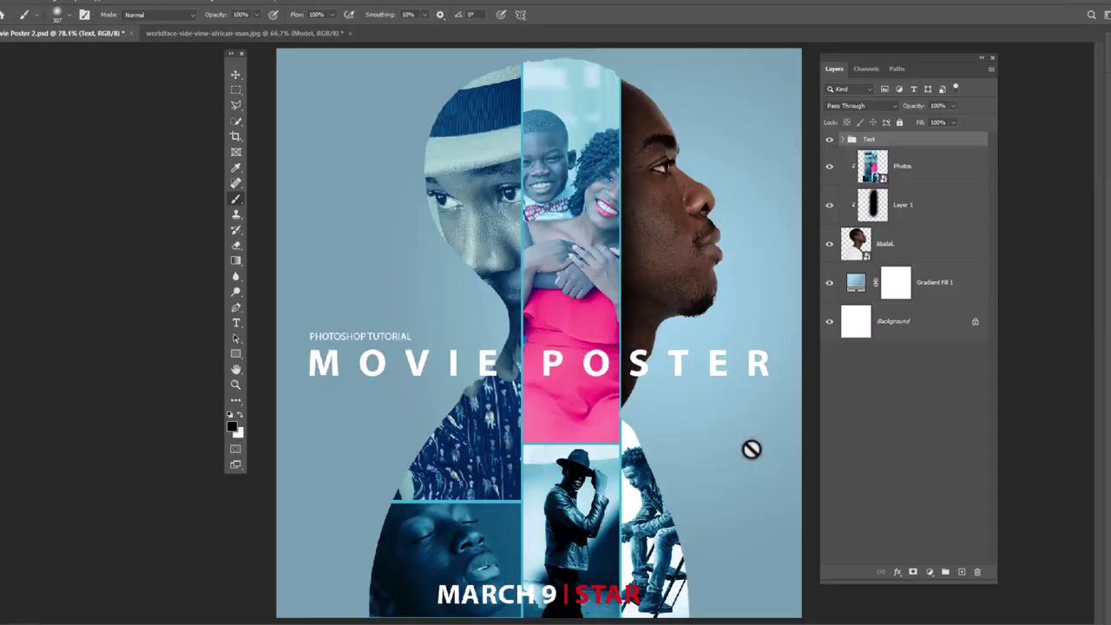